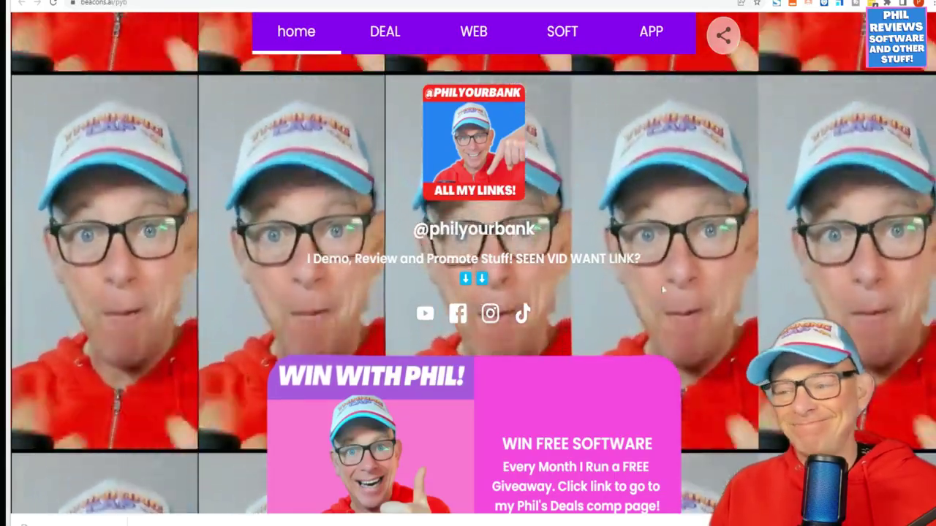
Scroll down the public link-in-bio page past the profile and social icons to the WIN WITH PHIL giveaway card.
{"action": "scroll", "coordinate": [663, 264], "scroll_direction": "down", "scroll_amount": 4}
Scroll up and down through the public links page to review all of its link cards.
{"action": "scroll", "coordinate": [663, 265], "scroll_direction": "up", "scroll_amount": 3}
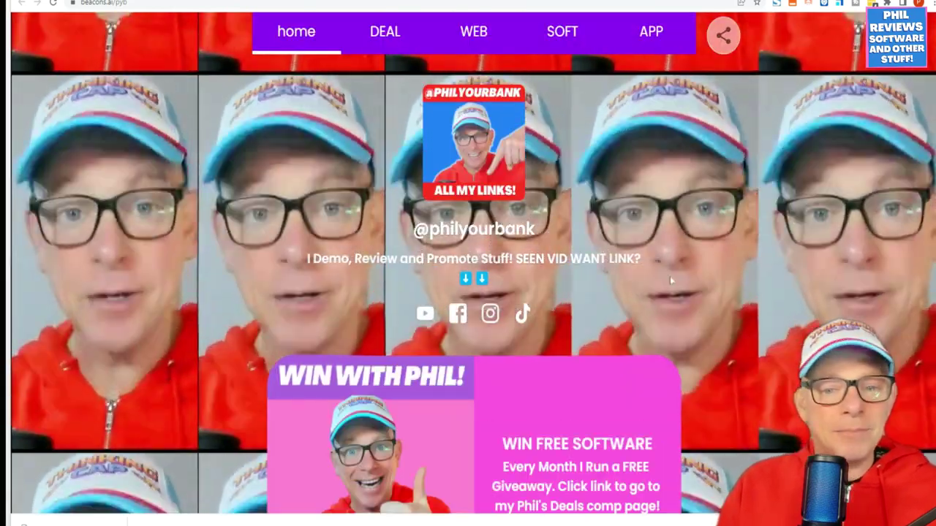
{"action": "scroll", "coordinate": [673, 285], "scroll_direction": "down", "scroll_amount": 20}
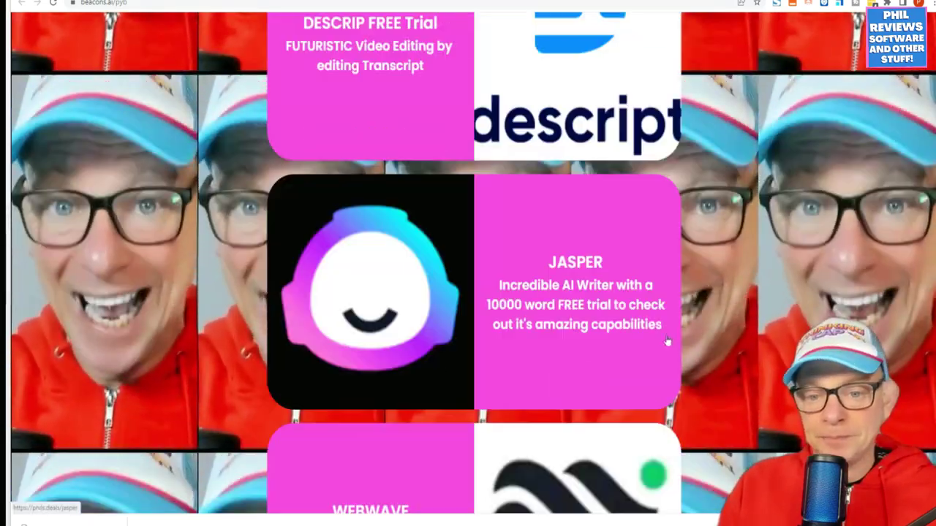
{"action": "scroll", "coordinate": [724, 367], "scroll_direction": "up", "scroll_amount": 20}
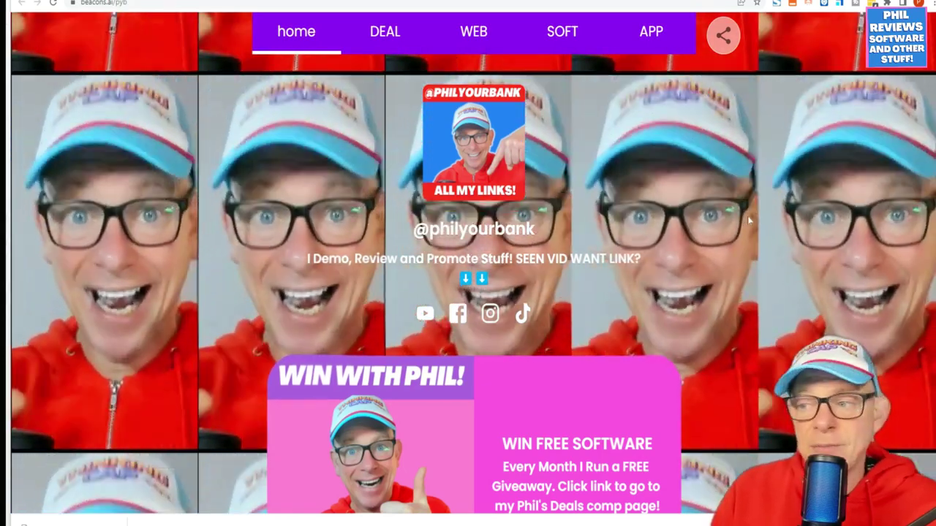
{"action": "scroll", "coordinate": [747, 216], "scroll_direction": "down", "scroll_amount": 1}
{"action": "scroll", "coordinate": [748, 224], "scroll_direction": "up", "scroll_amount": 1}
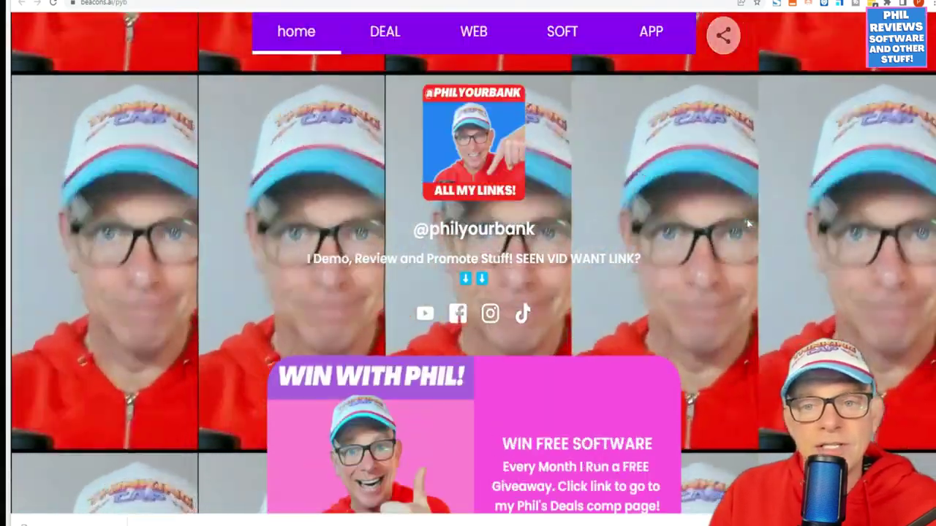
{"action": "scroll", "coordinate": [743, 226], "scroll_direction": "down", "scroll_amount": 3}
{"action": "scroll", "coordinate": [744, 227], "scroll_direction": "down", "scroll_amount": 5}
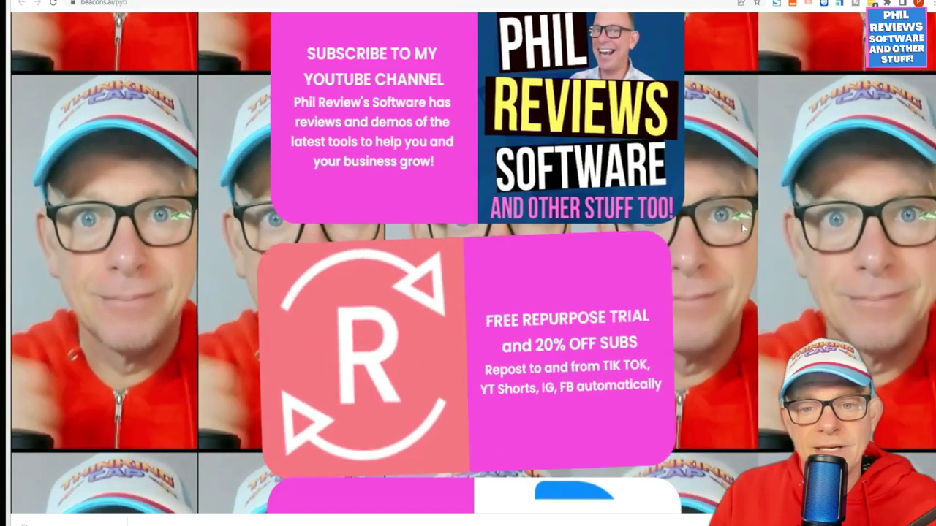
{"action": "scroll", "coordinate": [742, 223], "scroll_direction": "up", "scroll_amount": 1}
{"action": "scroll", "coordinate": [741, 228], "scroll_direction": "up", "scroll_amount": 3}
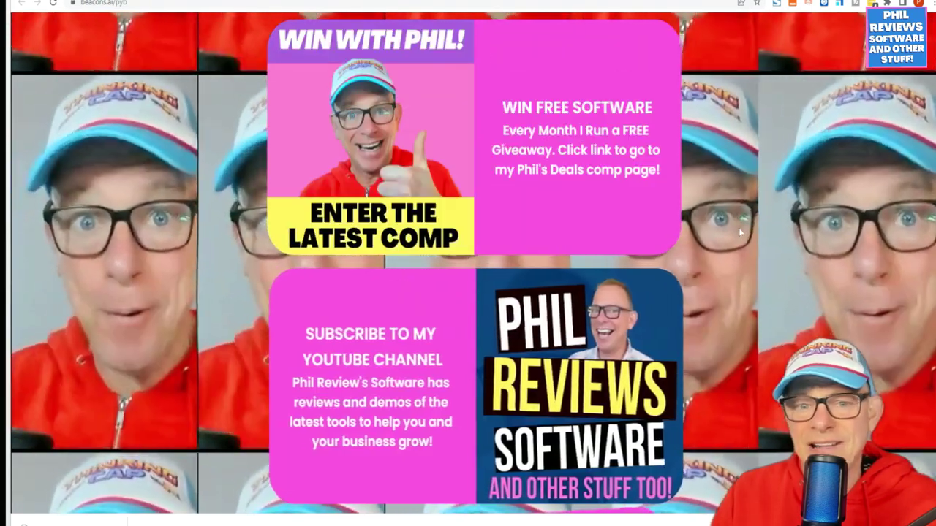
{"action": "scroll", "coordinate": [737, 228], "scroll_direction": "up", "scroll_amount": 1}
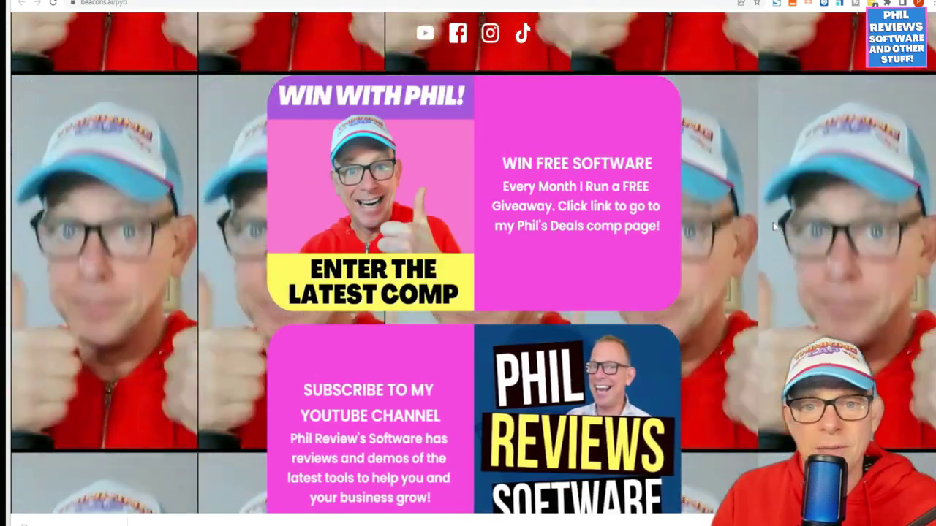
{"action": "scroll", "coordinate": [778, 263], "scroll_direction": "up", "scroll_amount": 5}
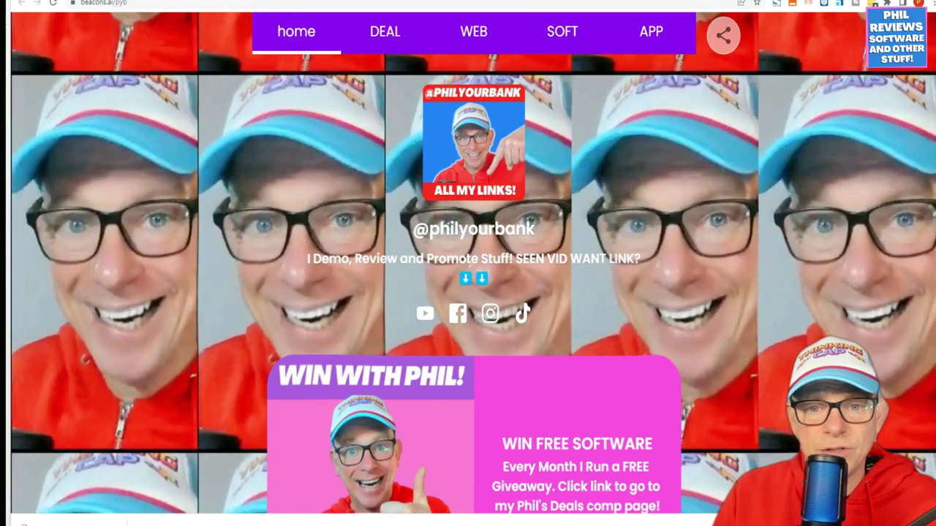
{"action": "scroll", "coordinate": [473, 292], "scroll_direction": "down", "scroll_amount": 6}
{"action": "scroll", "coordinate": [474, 293], "scroll_direction": "up", "scroll_amount": 6}
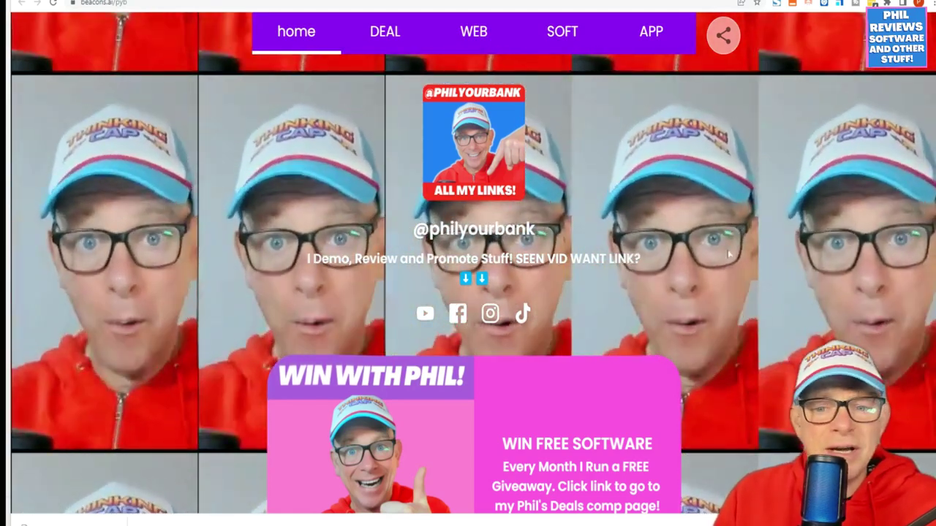
{"action": "scroll", "coordinate": [730, 274], "scroll_direction": "down", "scroll_amount": 2}
{"action": "scroll", "coordinate": [730, 275], "scroll_direction": "up", "scroll_amount": 2}
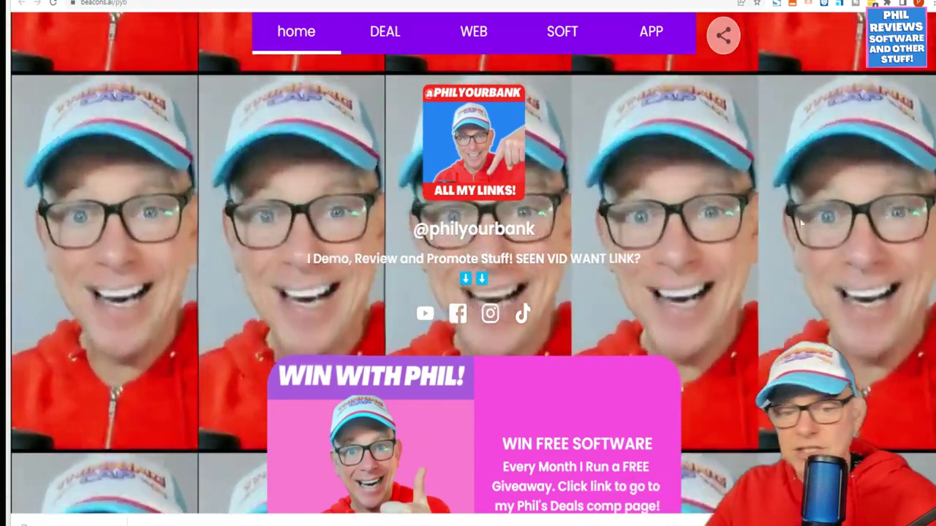
{"action": "scroll", "coordinate": [808, 205], "scroll_direction": "down", "scroll_amount": 15}
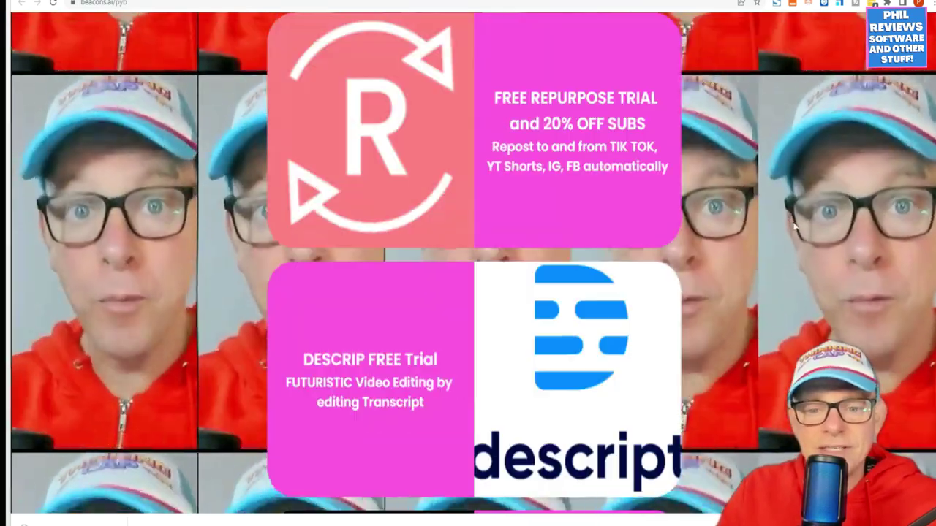
{"action": "scroll", "coordinate": [791, 235], "scroll_direction": "down", "scroll_amount": 15}
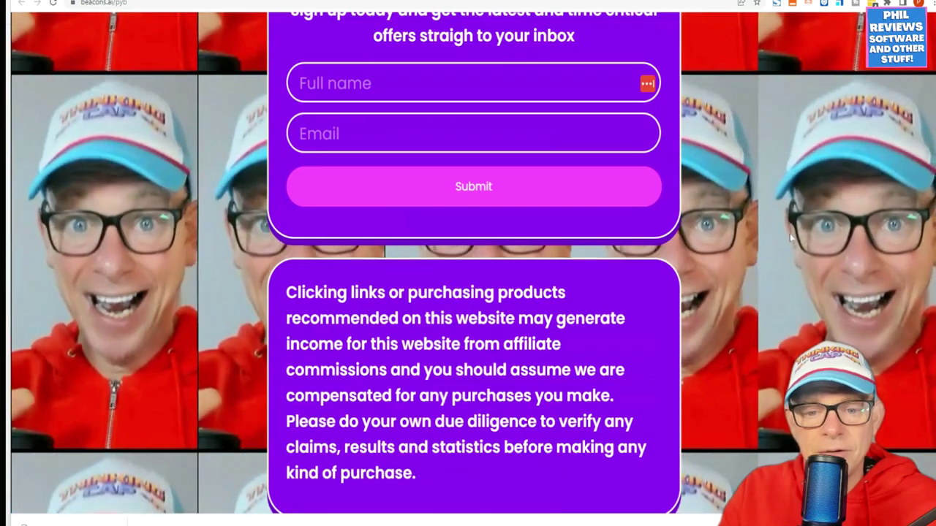
{"action": "scroll", "coordinate": [789, 236], "scroll_direction": "up", "scroll_amount": 20}
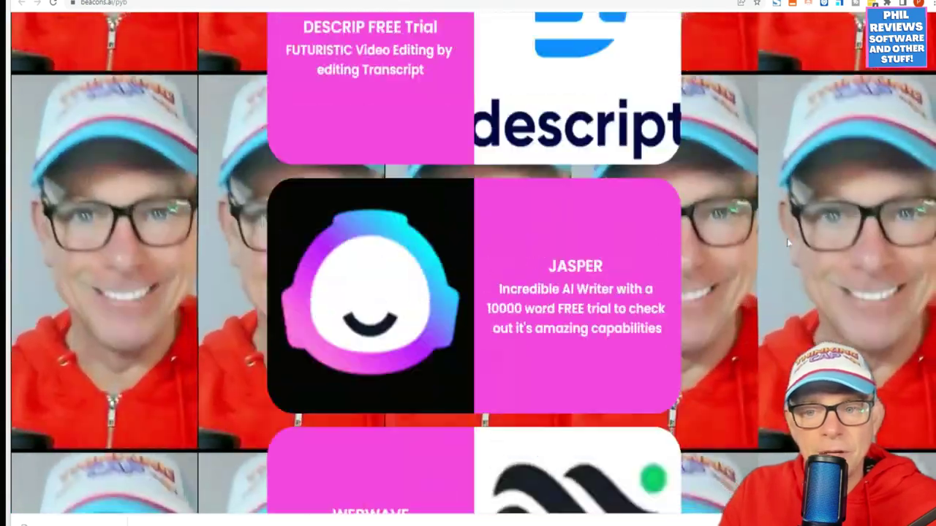
{"action": "scroll", "coordinate": [788, 243], "scroll_direction": "up", "scroll_amount": 10}
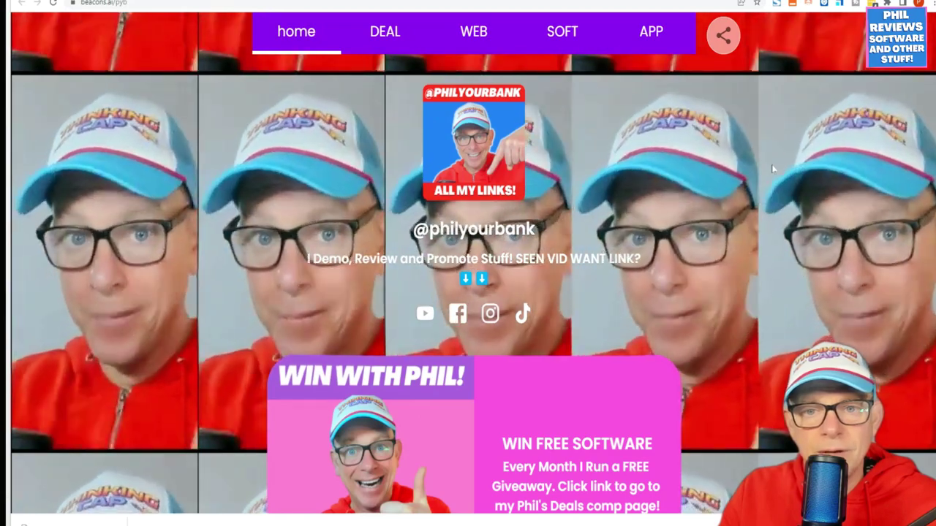
{"action": "scroll", "coordinate": [771, 164], "scroll_direction": "down", "scroll_amount": 2}
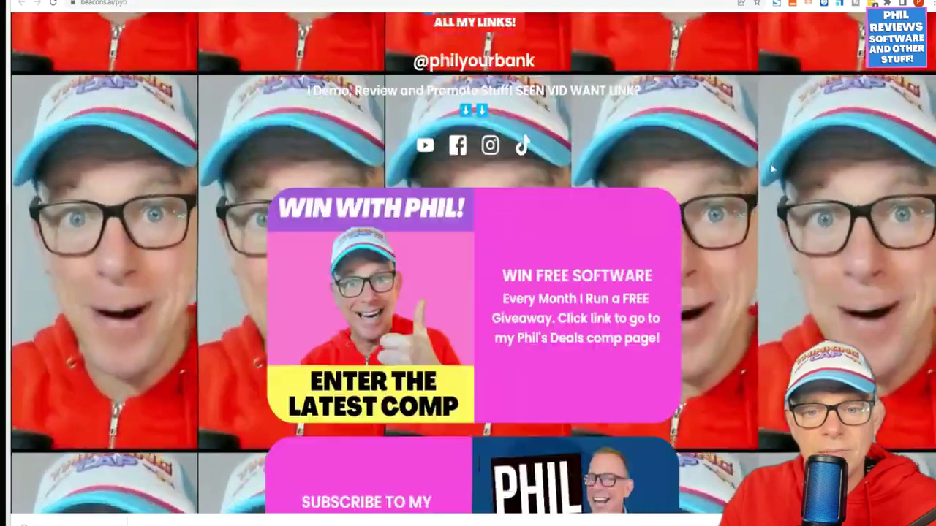
{"action": "scroll", "coordinate": [892, 130], "scroll_direction": "up", "scroll_amount": 2}
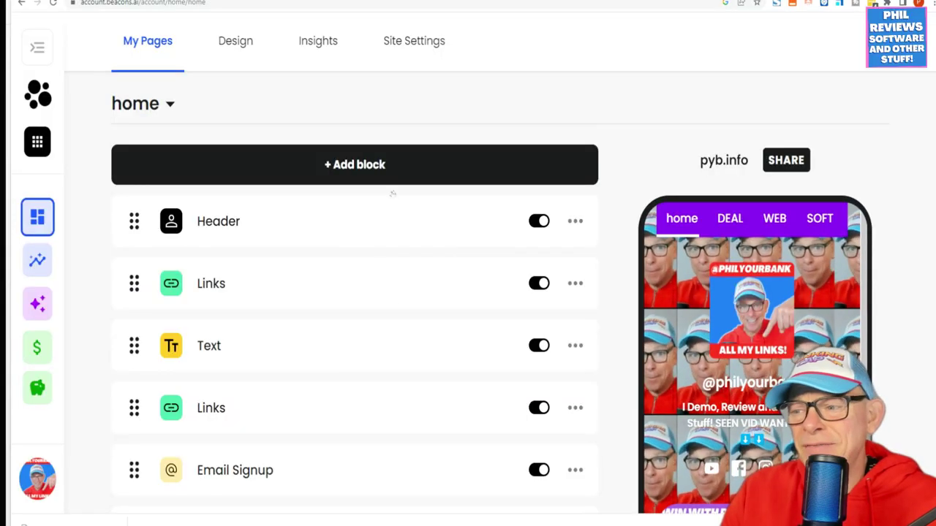
{"action": "scroll", "coordinate": [277, 392], "scroll_direction": "down", "scroll_amount": 2}
{"action": "scroll", "coordinate": [282, 403], "scroll_direction": "up", "scroll_amount": 2}
{"action": "scroll", "coordinate": [280, 395], "scroll_direction": "down", "scroll_amount": 3}
{"action": "scroll", "coordinate": [280, 397], "scroll_direction": "up", "scroll_amount": 3}
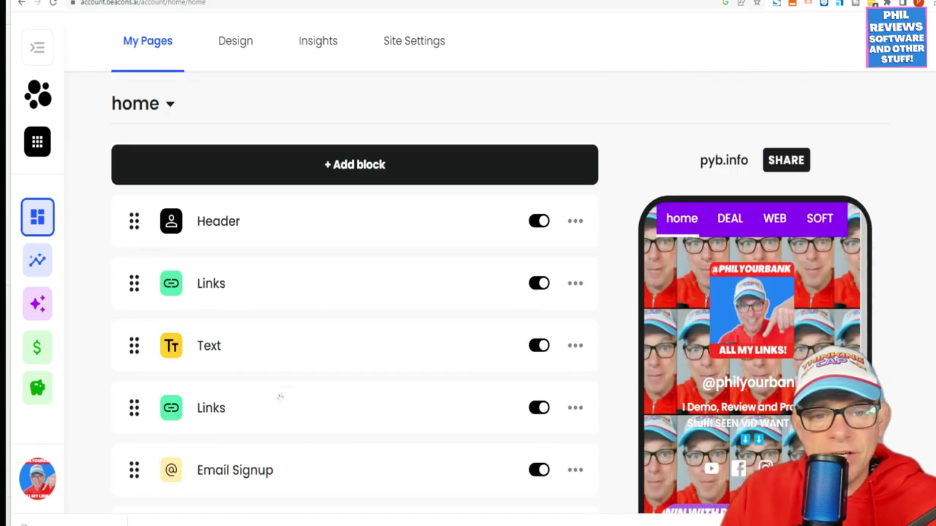
{"action": "left_click", "coordinate": [366, 164]}
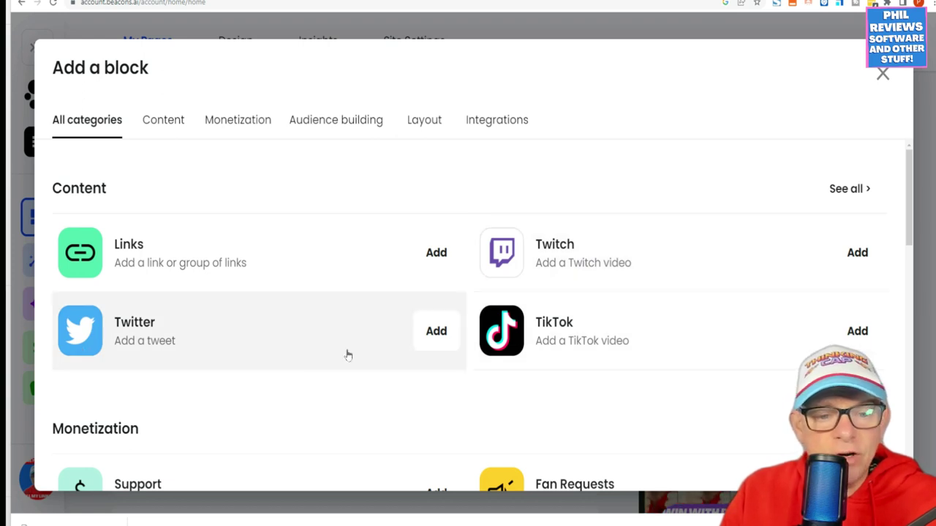
{"action": "scroll", "coordinate": [329, 365], "scroll_direction": "down", "scroll_amount": 2}
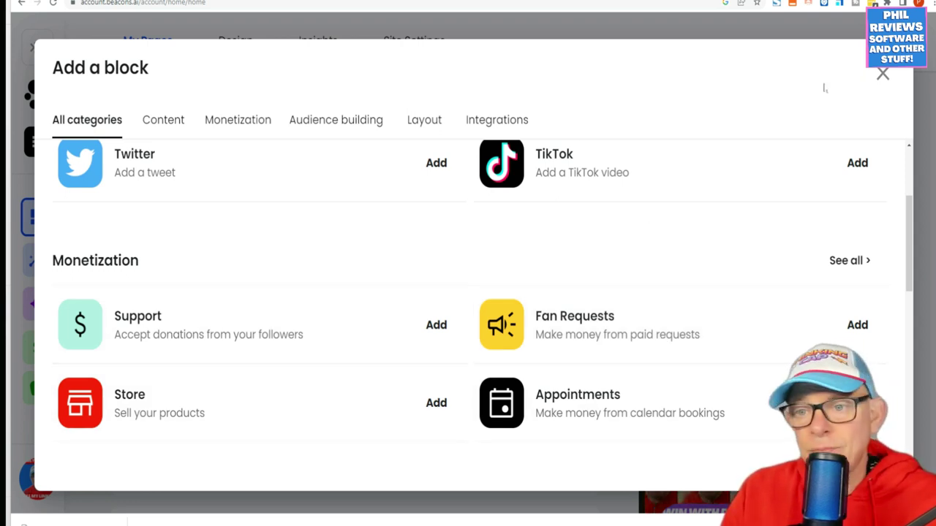
{"action": "left_click", "coordinate": [883, 76]}
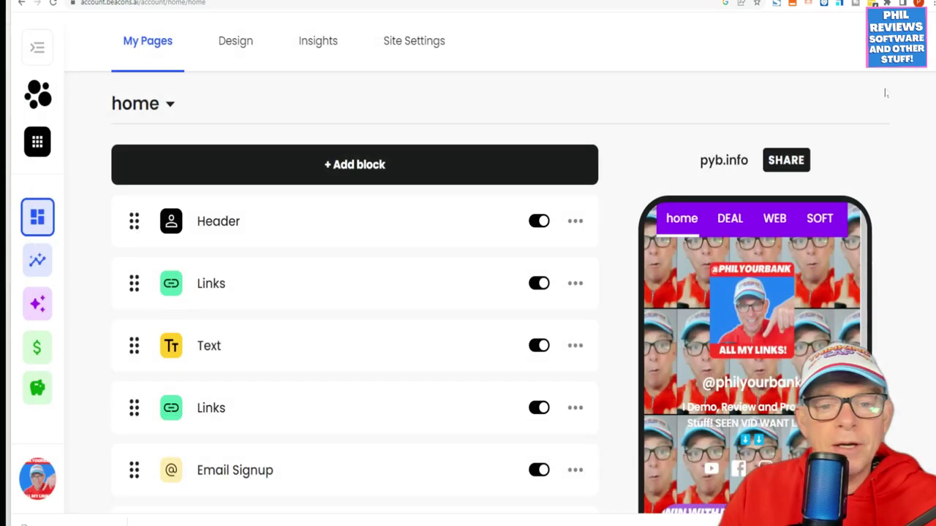
{"action": "scroll", "coordinate": [340, 282], "scroll_direction": "down", "scroll_amount": 4}
{"action": "scroll", "coordinate": [307, 242], "scroll_direction": "up", "scroll_amount": 4}
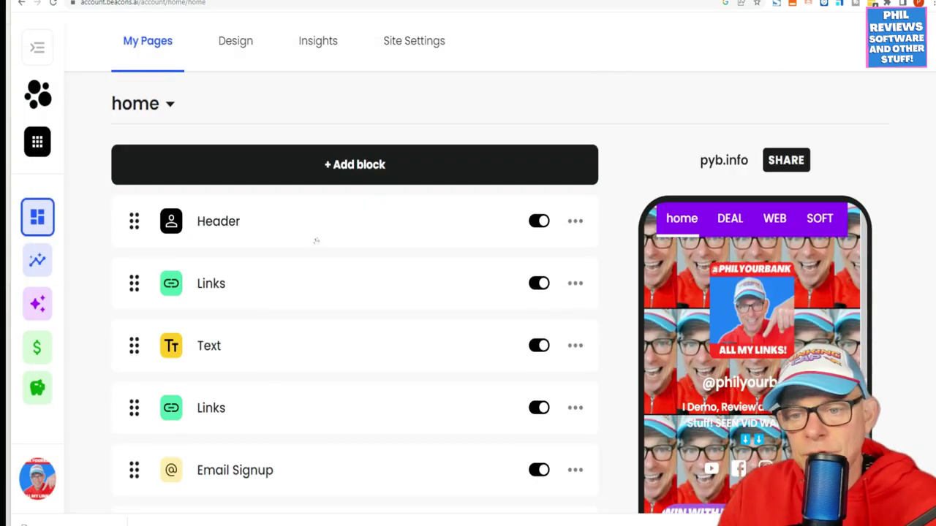
{"action": "scroll", "coordinate": [315, 231], "scroll_direction": "down", "scroll_amount": 3}
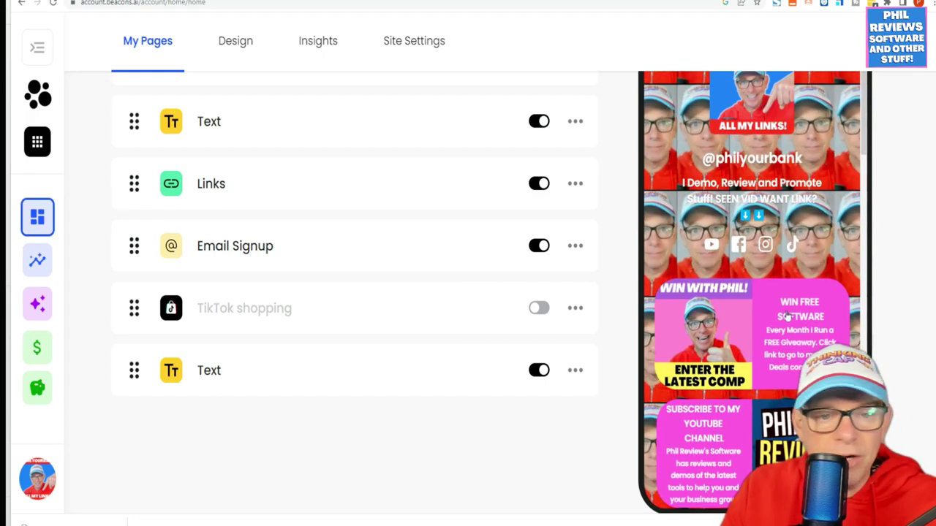
{"action": "scroll", "coordinate": [241, 219], "scroll_direction": "up", "scroll_amount": 3}
{"action": "scroll", "coordinate": [310, 255], "scroll_direction": "down", "scroll_amount": 1}
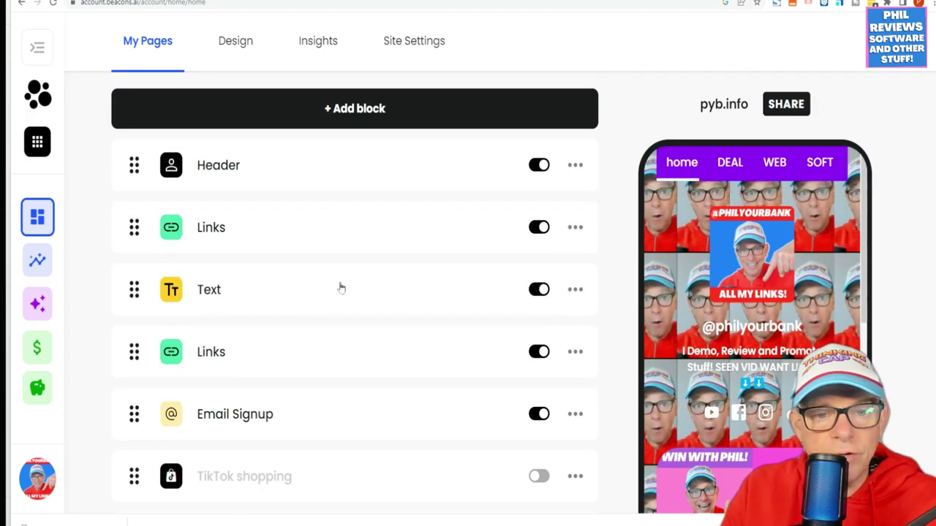
{"action": "scroll", "coordinate": [400, 302], "scroll_direction": "up", "scroll_amount": 1}
{"action": "scroll", "coordinate": [458, 184], "scroll_direction": "down", "scroll_amount": 2}
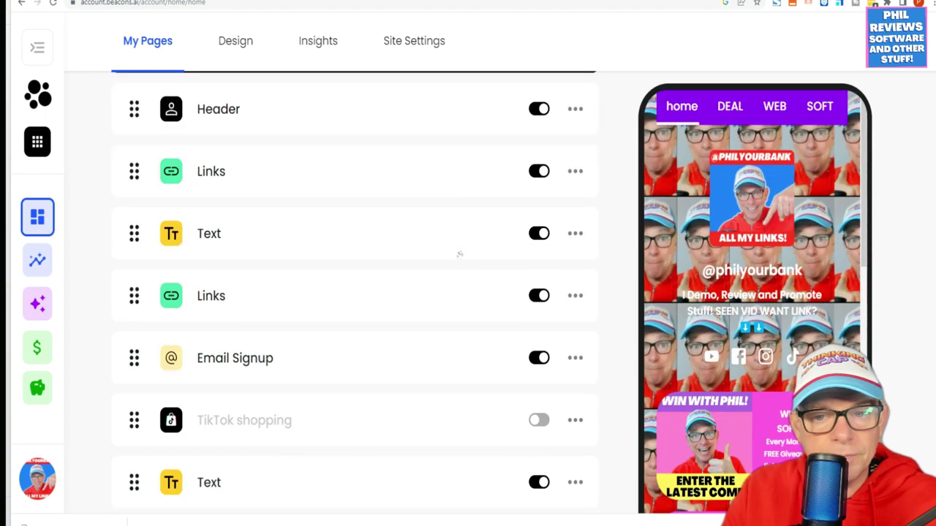
{"action": "scroll", "coordinate": [458, 256], "scroll_direction": "down", "scroll_amount": 4}
{"action": "scroll", "coordinate": [455, 263], "scroll_direction": "up", "scroll_amount": 5}
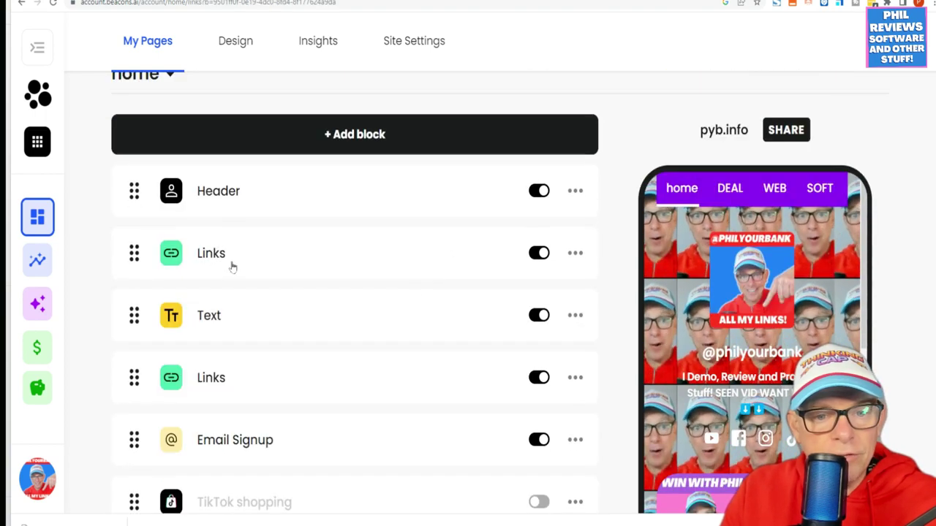
{"action": "left_click", "coordinate": [232, 268]}
Drag the WIN FREE SOFTWARE link above SUBSCRIBE TO MY YOUTUBE CHANNEL.
{"action": "scroll", "coordinate": [354, 298], "scroll_direction": "down", "scroll_amount": 3}
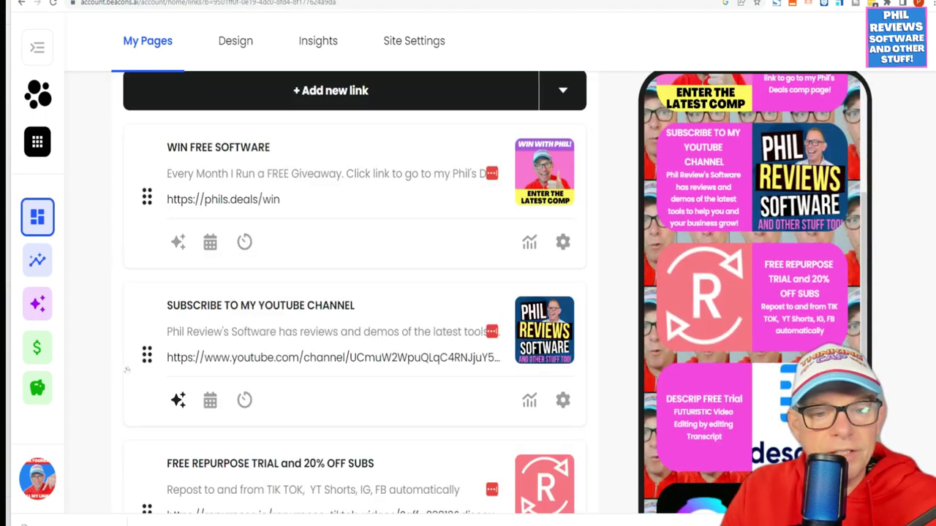
{"action": "left_click_drag", "start_coordinate": [147, 356], "coordinate": [147, 199]}
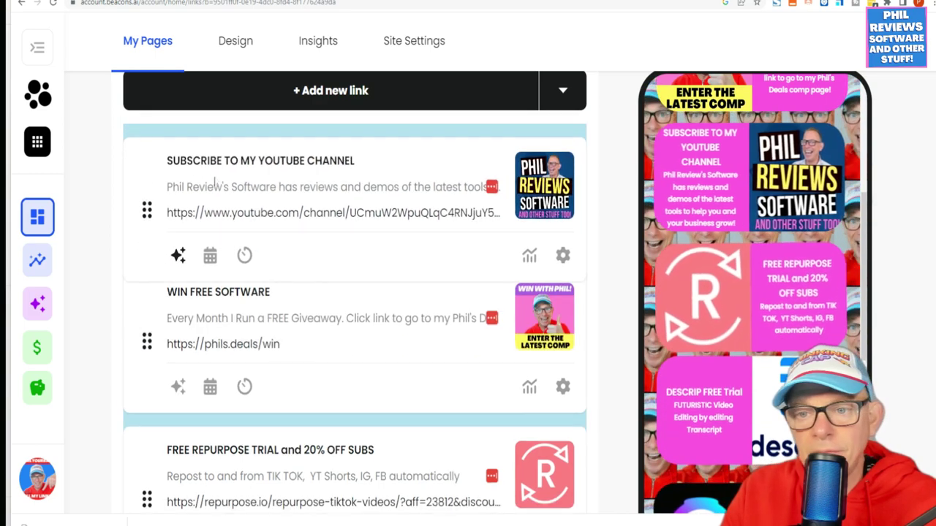
{"action": "scroll", "coordinate": [383, 286], "scroll_direction": "up", "scroll_amount": 3}
{"action": "scroll", "coordinate": [438, 324], "scroll_direction": "up", "scroll_amount": 3}
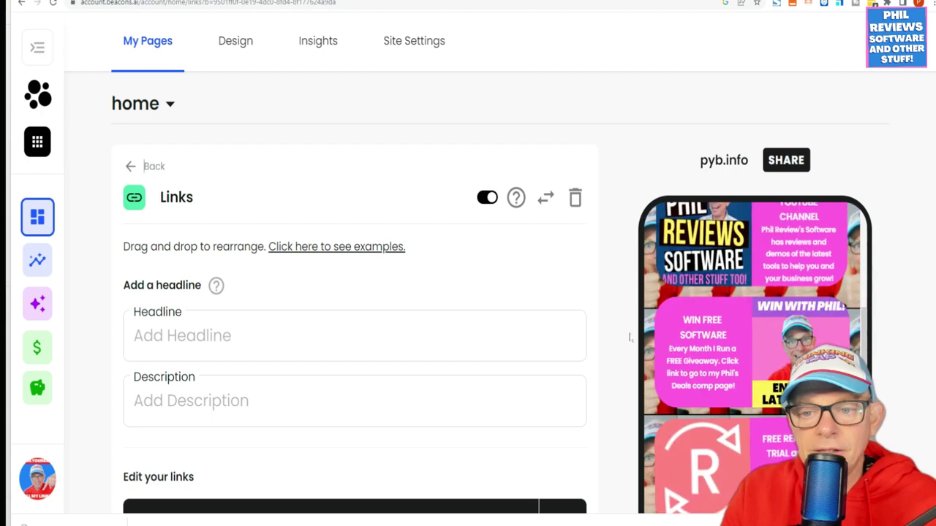
{"action": "scroll", "coordinate": [180, 194], "scroll_direction": "down", "scroll_amount": 5}
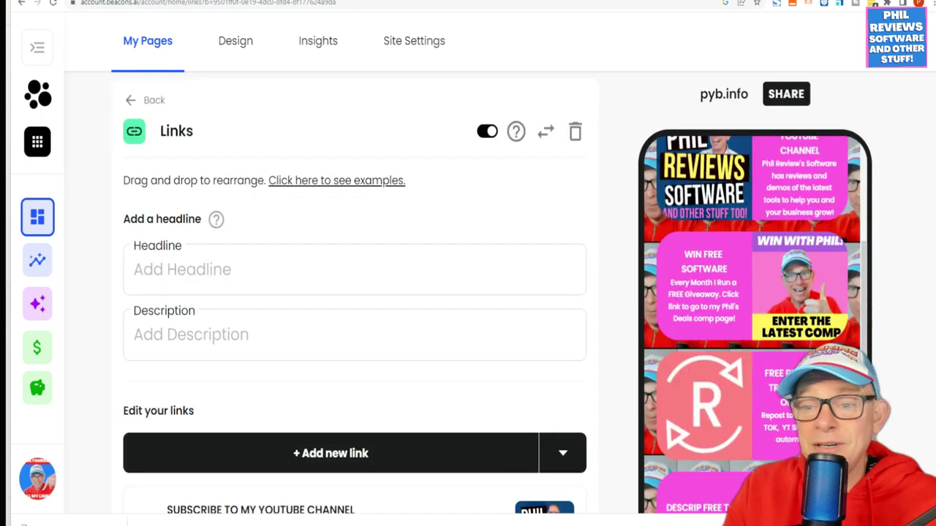
{"action": "left_click_drag", "start_coordinate": [147, 292], "coordinate": [146, 128]}
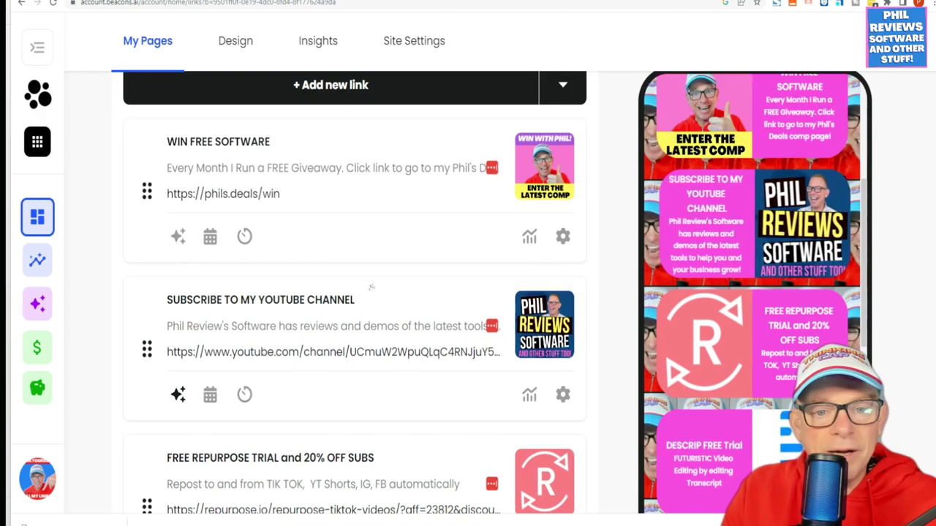
Look over the reordered link layouts, then open Insights' Post Activity.
{"action": "scroll", "coordinate": [372, 282], "scroll_direction": "up", "scroll_amount": 5}
{"action": "scroll", "coordinate": [368, 314], "scroll_direction": "down", "scroll_amount": 8}
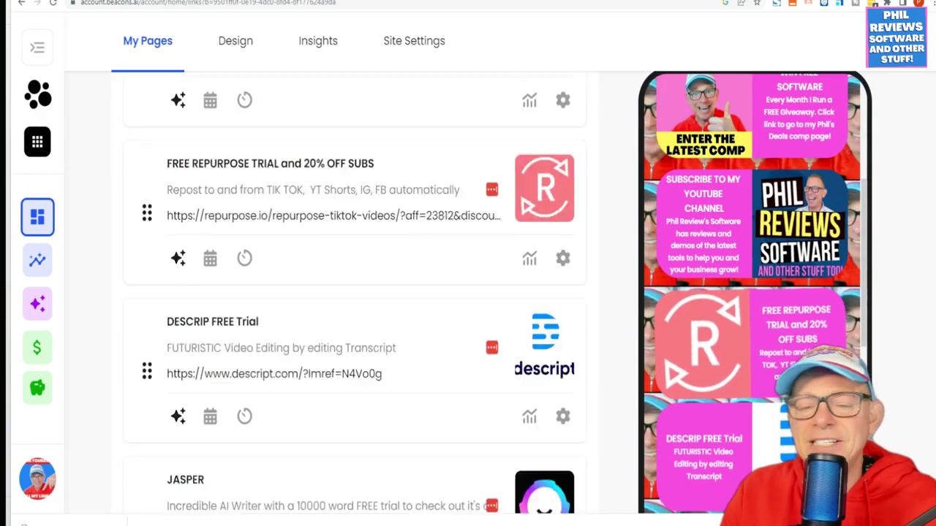
{"action": "scroll", "coordinate": [363, 351], "scroll_direction": "down", "scroll_amount": 8}
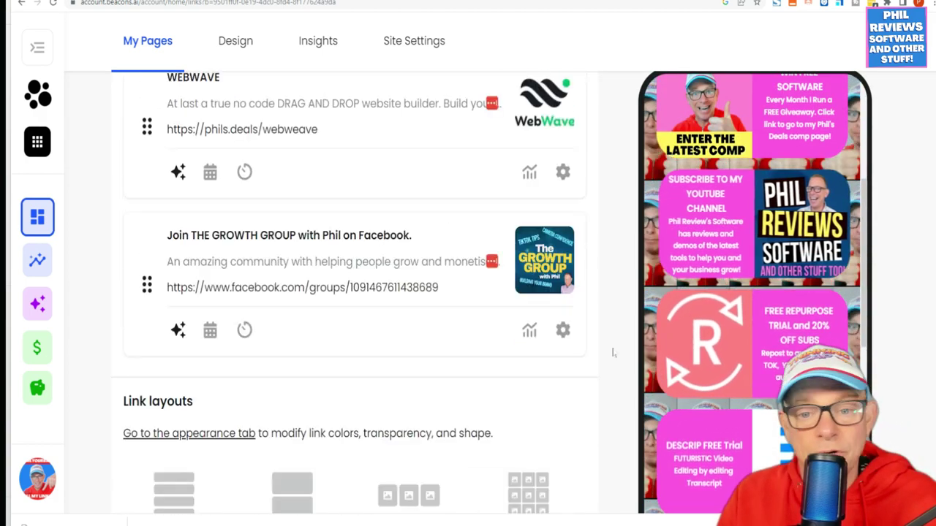
{"action": "scroll", "coordinate": [558, 386], "scroll_direction": "down", "scroll_amount": 4}
{"action": "scroll", "coordinate": [542, 397], "scroll_direction": "up", "scroll_amount": 1}
{"action": "scroll", "coordinate": [531, 428], "scroll_direction": "down", "scroll_amount": 2}
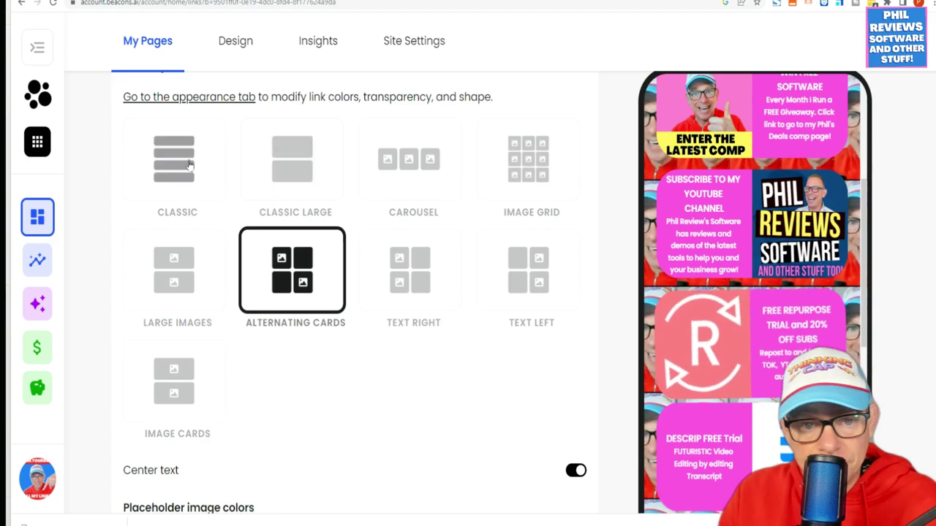
{"action": "scroll", "coordinate": [462, 380], "scroll_direction": "down", "scroll_amount": 7}
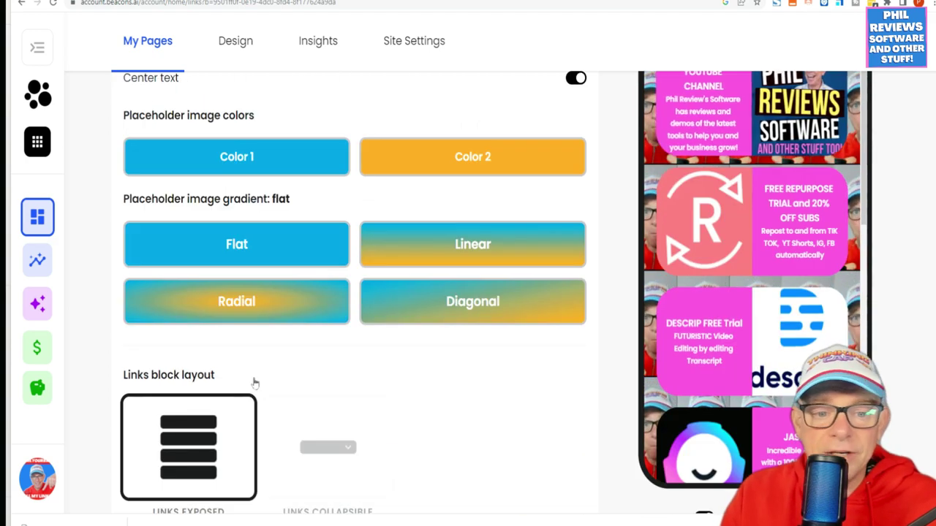
{"action": "scroll", "coordinate": [254, 383], "scroll_direction": "down", "scroll_amount": 1}
{"action": "scroll", "coordinate": [278, 329], "scroll_direction": "up", "scroll_amount": 20}
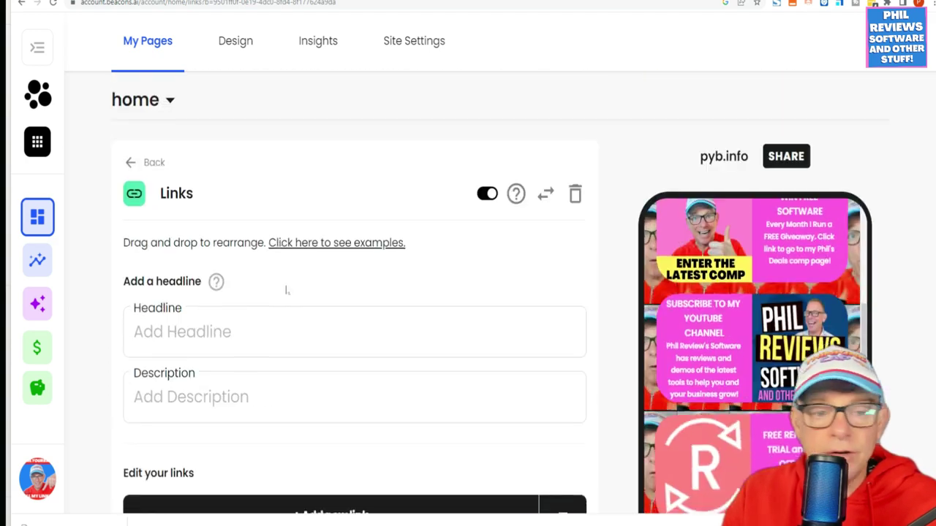
{"action": "left_click", "coordinate": [44, 265]}
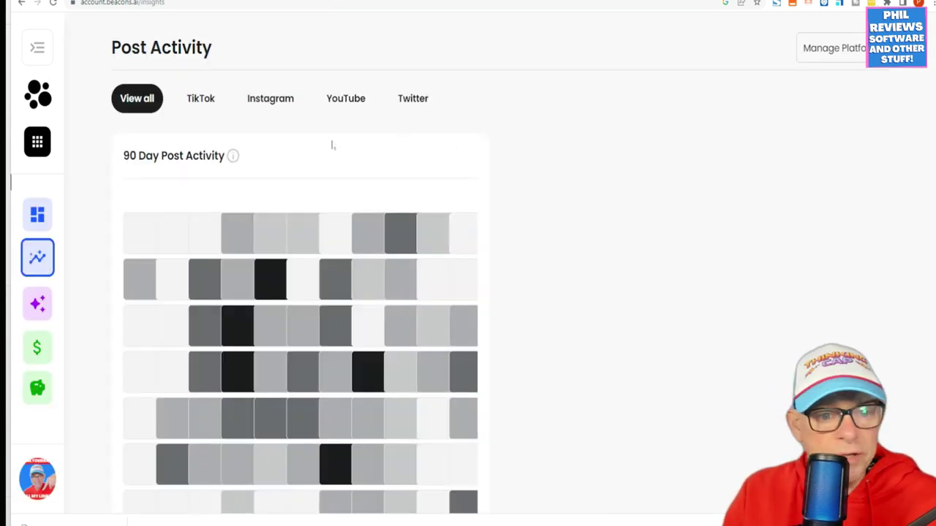
Inspect individual heatmap days' posts, including December 17 and November 13, 2022.
{"action": "scroll", "coordinate": [438, 276], "scroll_direction": "down", "scroll_amount": 1}
{"action": "scroll", "coordinate": [474, 360], "scroll_direction": "up", "scroll_amount": 1}
{"action": "scroll", "coordinate": [480, 360], "scroll_direction": "down", "scroll_amount": 1}
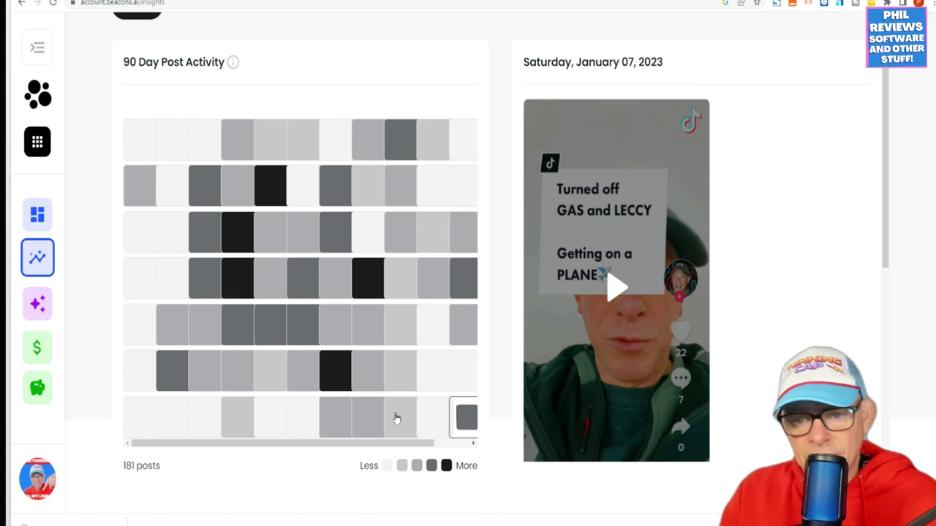
{"action": "left_click", "coordinate": [396, 418]}
{"action": "left_click", "coordinate": [369, 424]}
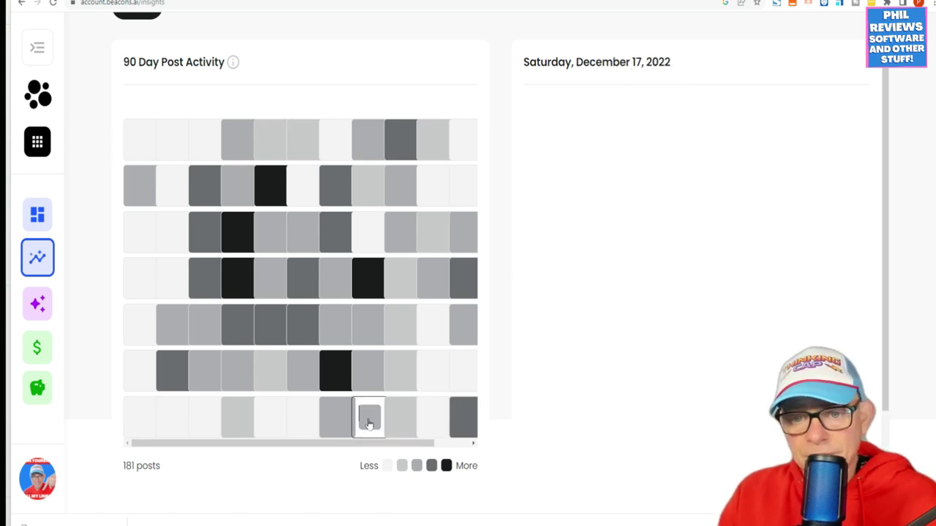
{"action": "scroll", "coordinate": [394, 138], "scroll_direction": "up", "scroll_amount": 1}
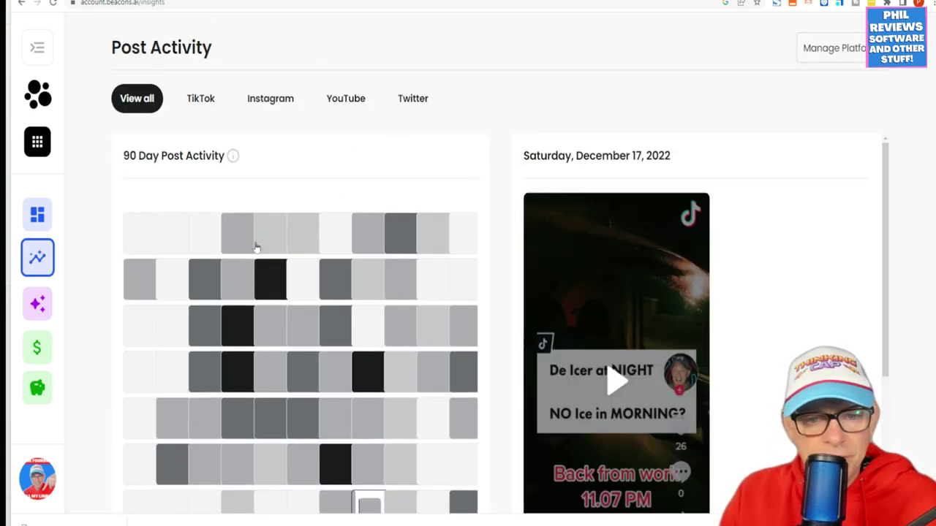
{"action": "left_click", "coordinate": [235, 234]}
{"action": "scroll", "coordinate": [297, 378], "scroll_direction": "down", "scroll_amount": 1}
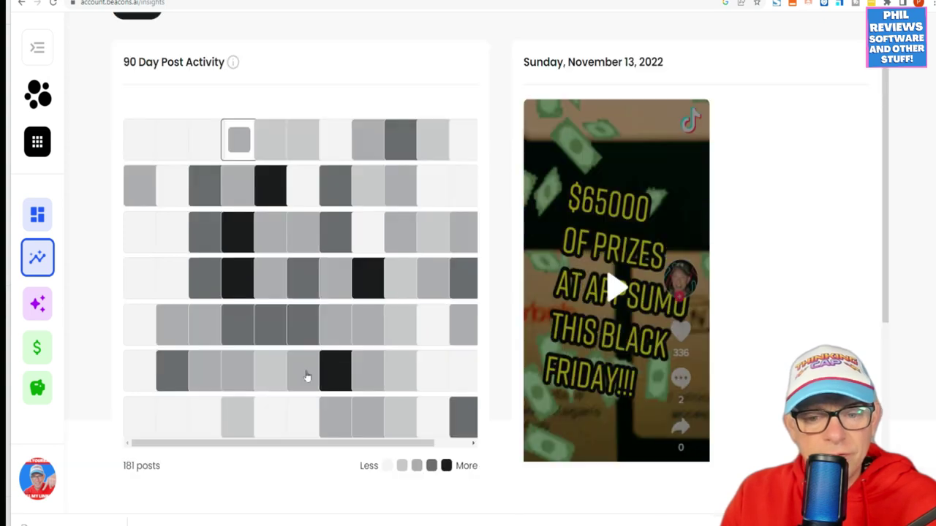
{"action": "left_click_drag", "start_coordinate": [303, 443], "coordinate": [375, 448]}
{"action": "scroll", "coordinate": [328, 234], "scroll_direction": "up", "scroll_amount": 1}
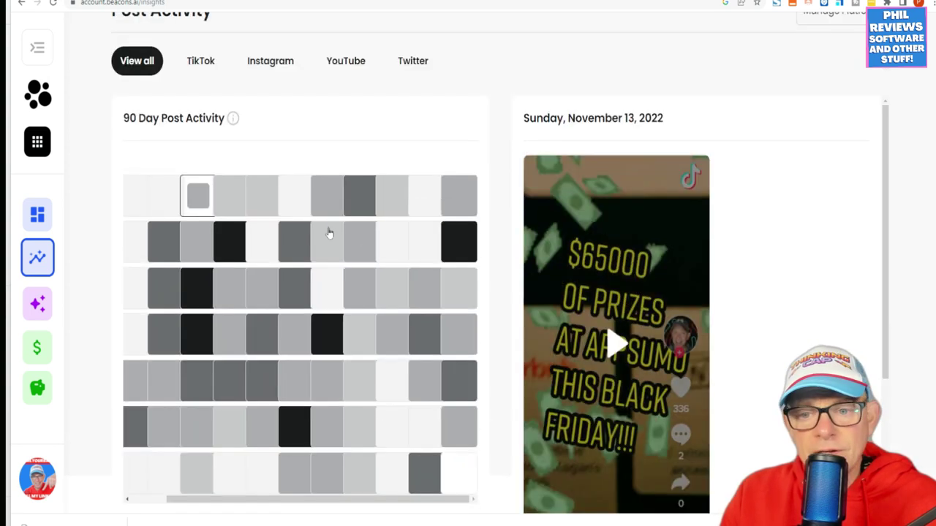
Filter activity by TikTok, YouTube and Twitter, view the December 10 tweet, then open Media Kit.
{"action": "left_click", "coordinate": [208, 106]}
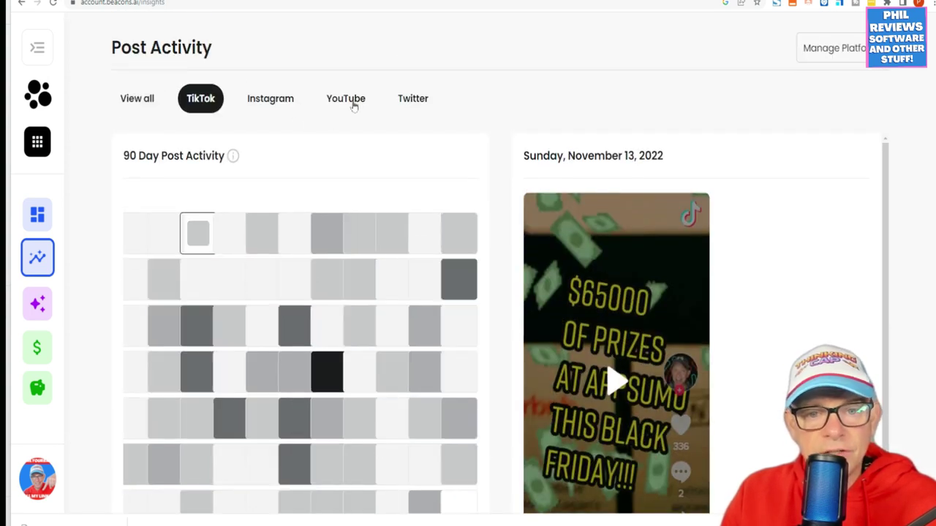
{"action": "left_click", "coordinate": [354, 106]}
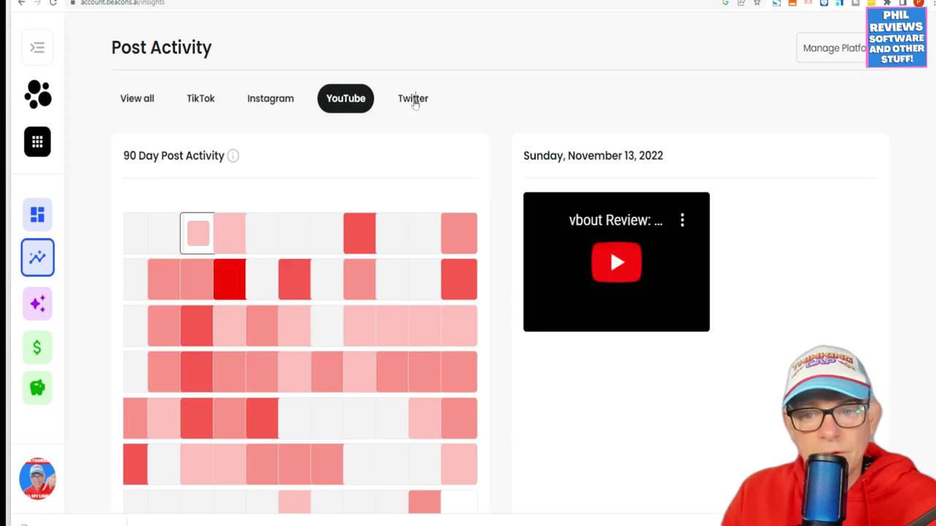
{"action": "left_click", "coordinate": [415, 104]}
{"action": "scroll", "coordinate": [356, 265], "scroll_direction": "down", "scroll_amount": 2}
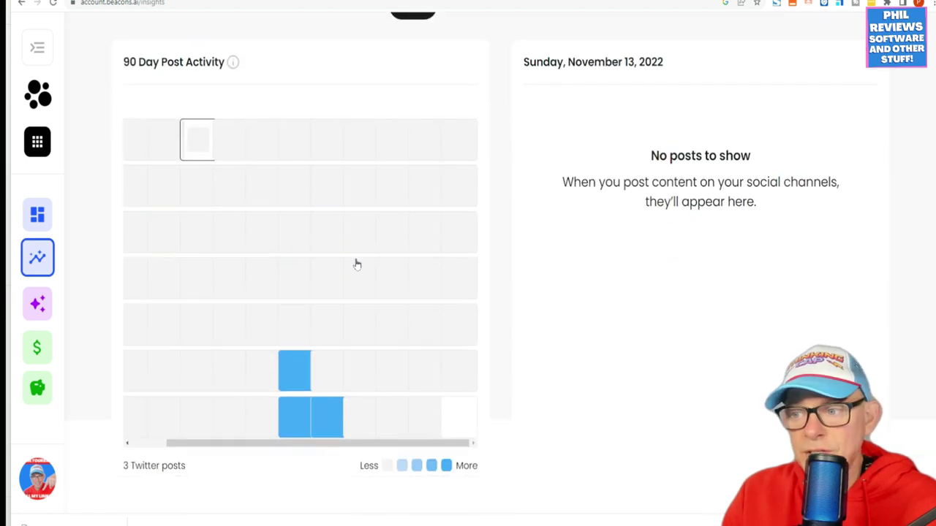
{"action": "left_click", "coordinate": [304, 413]}
{"action": "scroll", "coordinate": [365, 73], "scroll_direction": "up", "scroll_amount": 2}
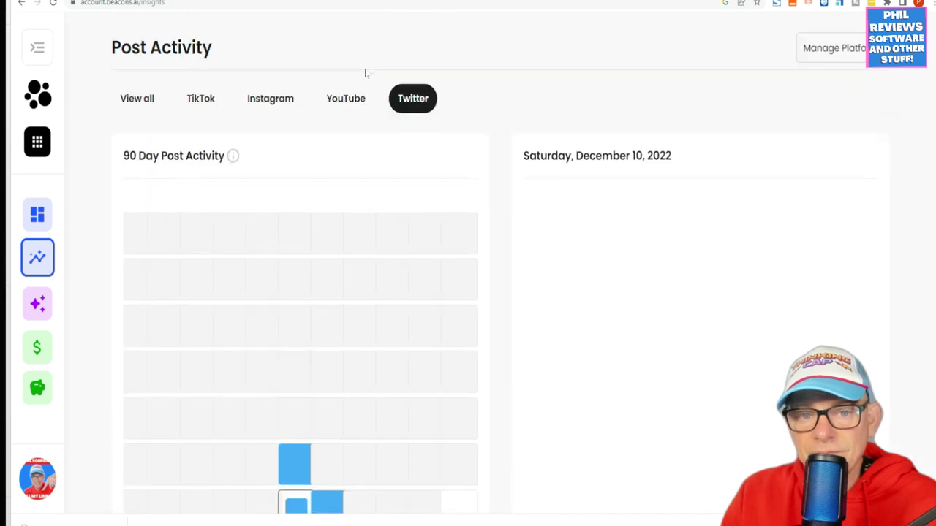
{"action": "left_click", "coordinate": [38, 305]}
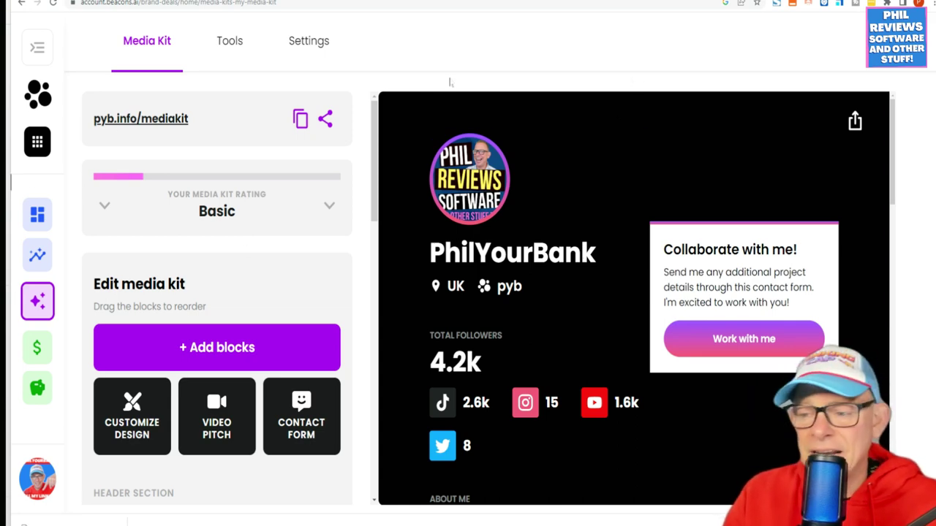
Scroll the media kit preview from profile down to footer and back, then open Invoicing.
{"action": "mouse_move", "coordinate": [894, 179]}
{"action": "left_mouse_down"}
{"action": "mouse_move", "coordinate": [893, 428]}
{"action": "mouse_move", "coordinate": [893, 179]}
{"action": "left_mouse_up"}
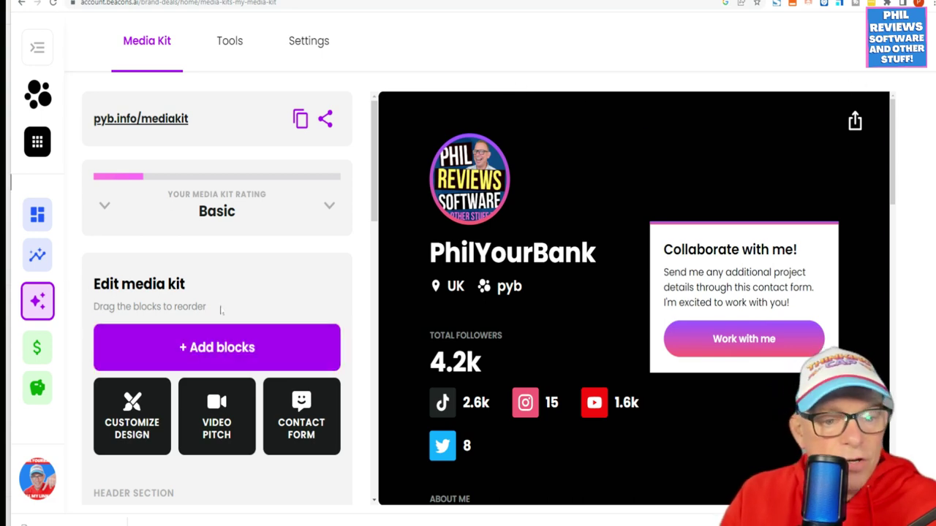
{"action": "mouse_move", "coordinate": [891, 200]}
{"action": "left_mouse_down"}
{"action": "mouse_move", "coordinate": [891, 219]}
{"action": "mouse_move", "coordinate": [891, 198]}
{"action": "left_mouse_up"}
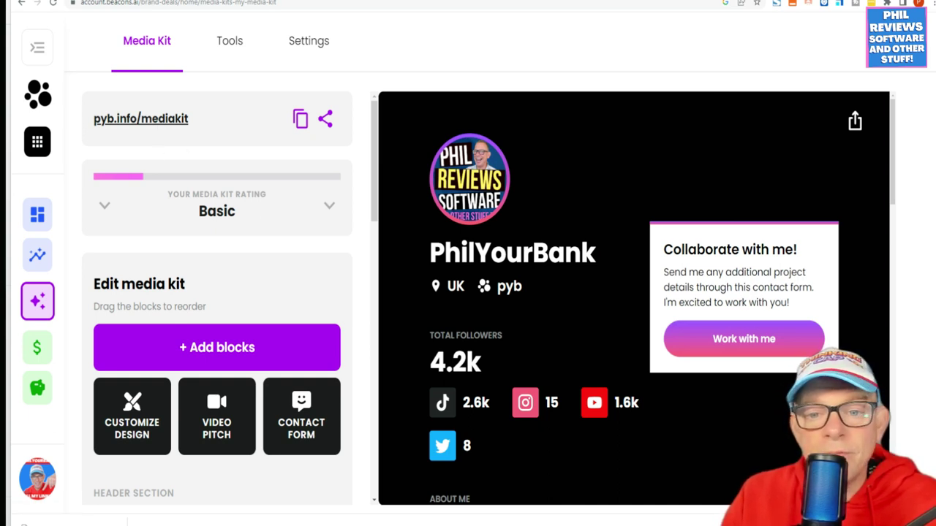
{"action": "left_click_drag", "start_coordinate": [894, 164], "coordinate": [894, 194]}
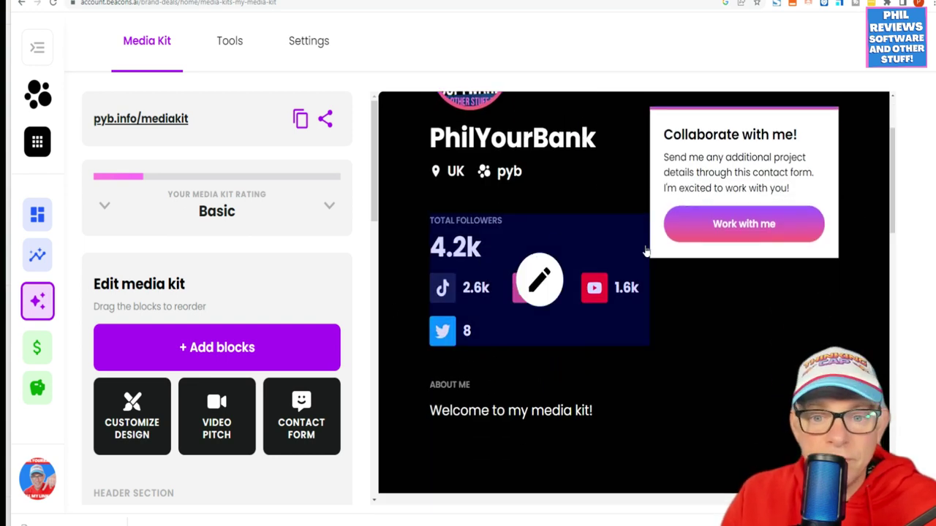
{"action": "left_click_drag", "start_coordinate": [891, 223], "coordinate": [895, 391]}
{"action": "left_click_drag", "start_coordinate": [893, 390], "coordinate": [893, 490]}
{"action": "left_click_drag", "start_coordinate": [894, 444], "coordinate": [892, 139]}
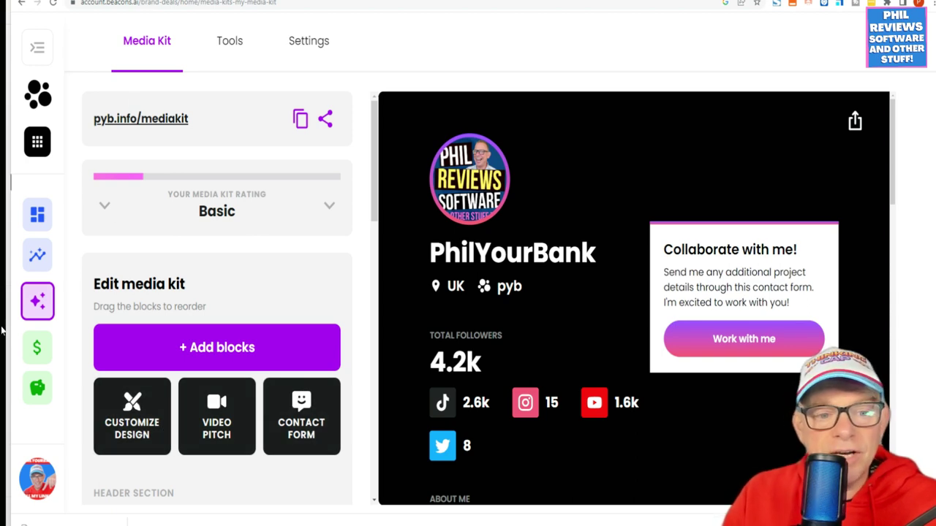
{"action": "left_click", "coordinate": [37, 349]}
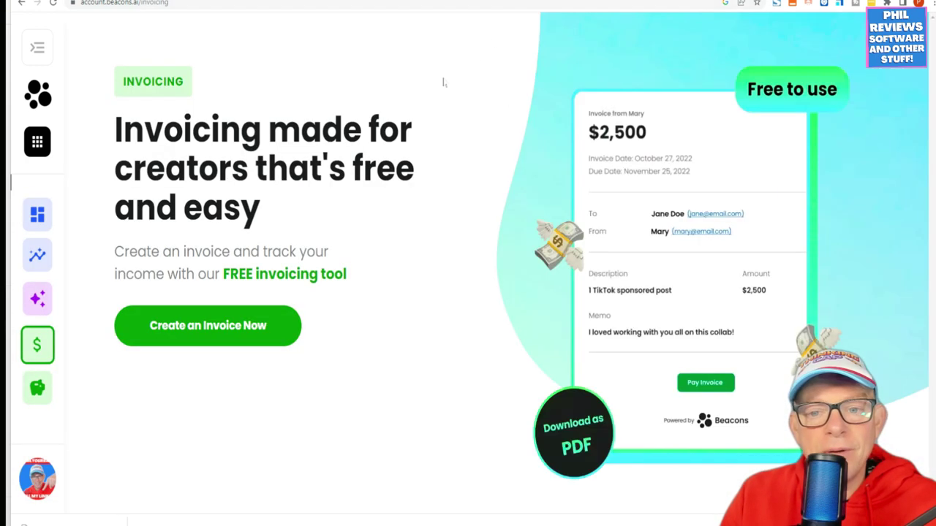
Open the Financial Hub page, marked Coming Soon with the account on the waitlist.
{"action": "left_click", "coordinate": [36, 392]}
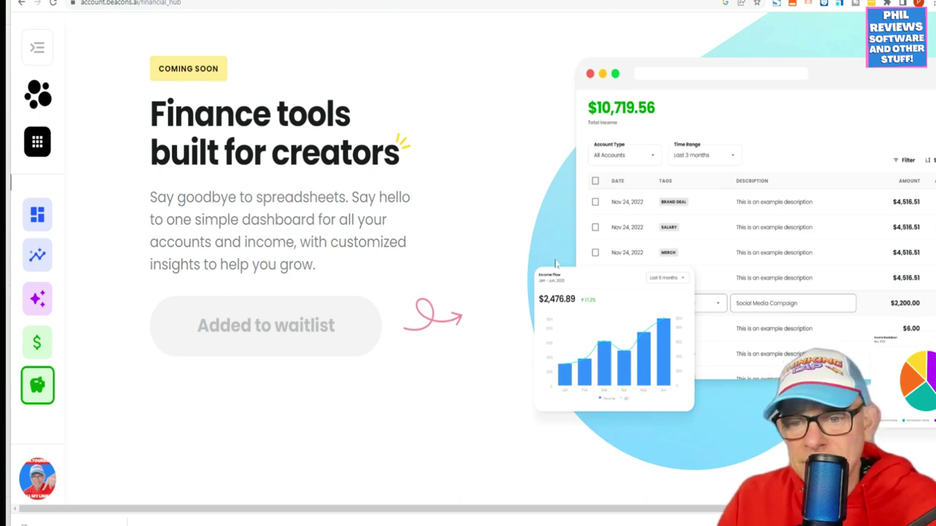
Return to My Pages listing the home, DEAL, WEB, SOFT and APP pages.
{"action": "left_click", "coordinate": [443, 197]}
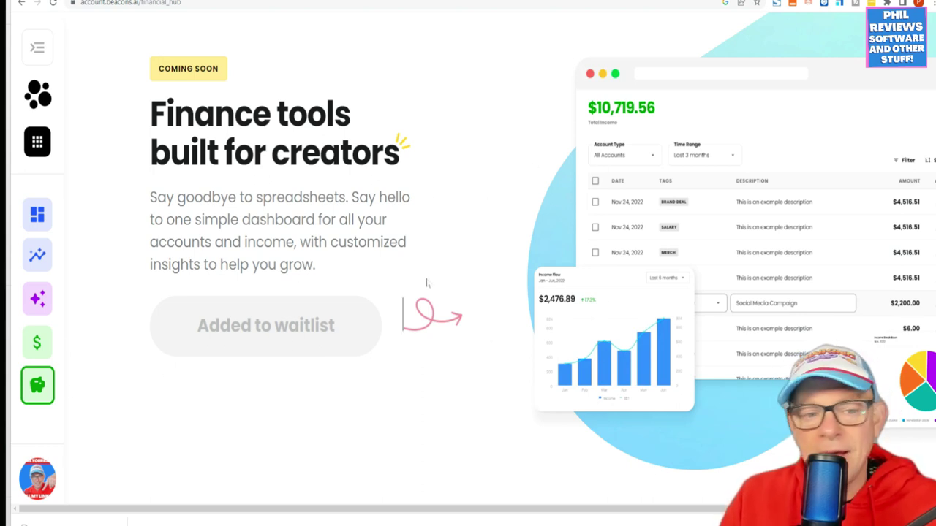
{"action": "left_click", "coordinate": [34, 223]}
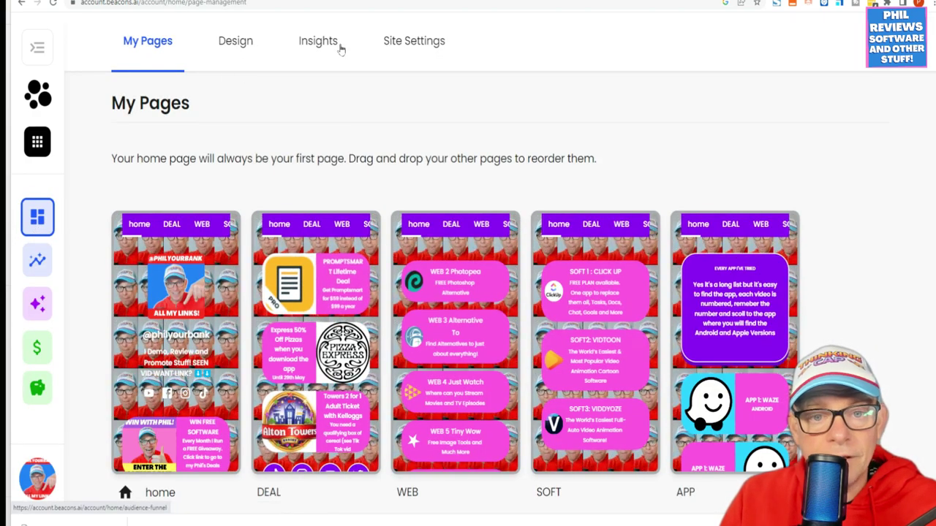
Scroll through Site Settings' Custom domain, Branding, Pixel and UTM sections, then switch to Insights.
{"action": "left_click", "coordinate": [410, 44]}
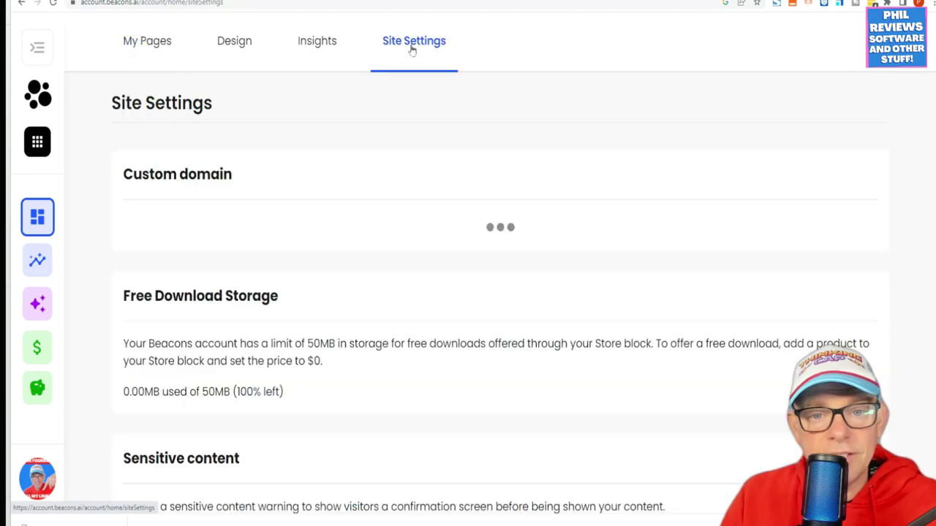
{"action": "scroll", "coordinate": [560, 263], "scroll_direction": "down", "scroll_amount": 2}
{"action": "scroll", "coordinate": [561, 265], "scroll_direction": "up", "scroll_amount": 1}
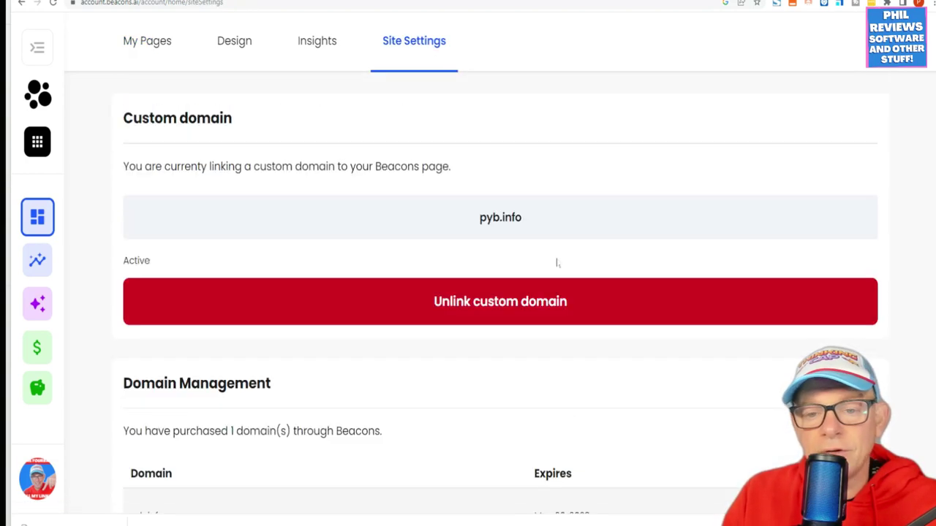
{"action": "scroll", "coordinate": [694, 311], "scroll_direction": "down", "scroll_amount": 1}
{"action": "scroll", "coordinate": [694, 310], "scroll_direction": "down", "scroll_amount": 5}
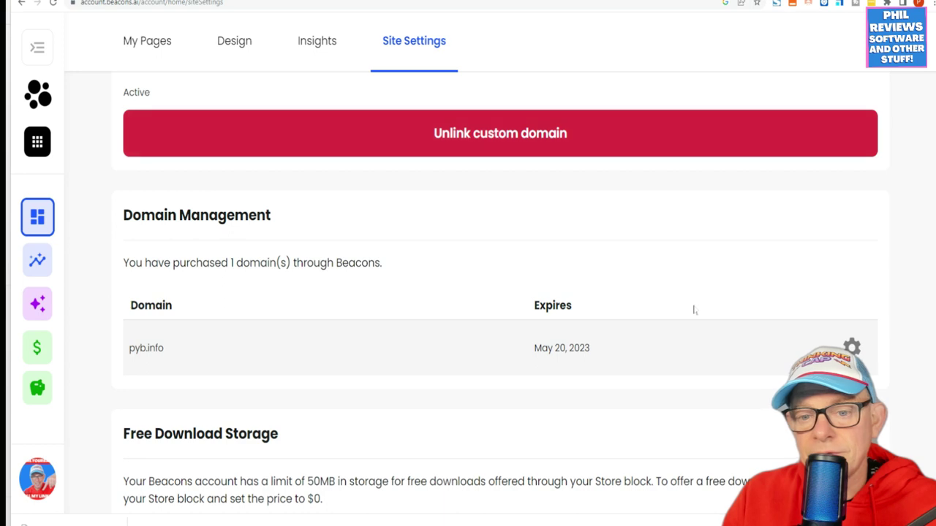
{"action": "scroll", "coordinate": [637, 143], "scroll_direction": "down", "scroll_amount": 3}
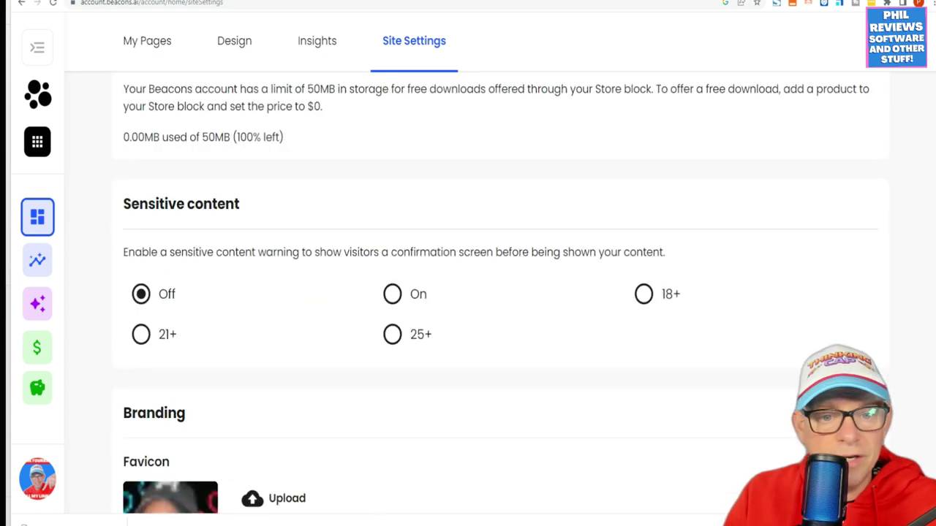
{"action": "scroll", "coordinate": [636, 150], "scroll_direction": "up", "scroll_amount": 2}
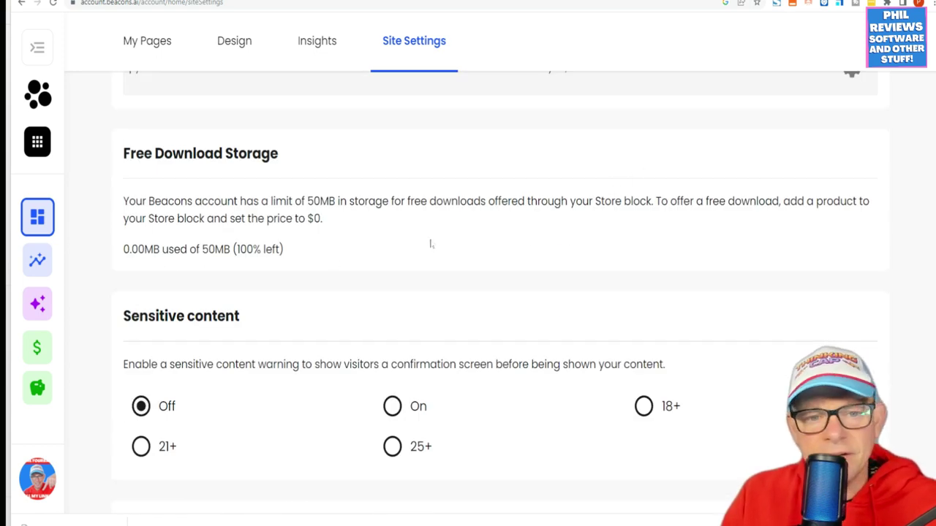
{"action": "scroll", "coordinate": [431, 245], "scroll_direction": "down", "scroll_amount": 6}
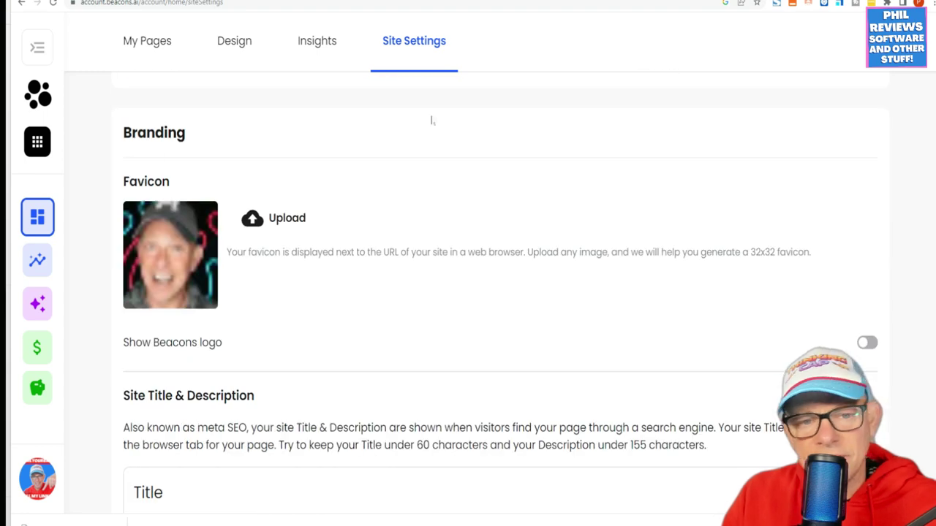
{"action": "scroll", "coordinate": [463, 133], "scroll_direction": "down", "scroll_amount": 12}
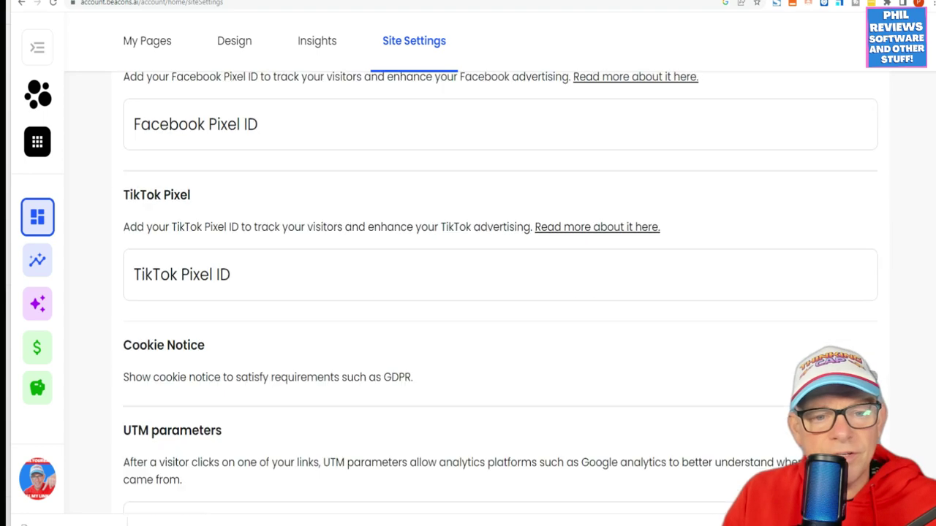
{"action": "scroll", "coordinate": [479, 178], "scroll_direction": "down", "scroll_amount": 2}
{"action": "scroll", "coordinate": [512, 293], "scroll_direction": "up", "scroll_amount": 20}
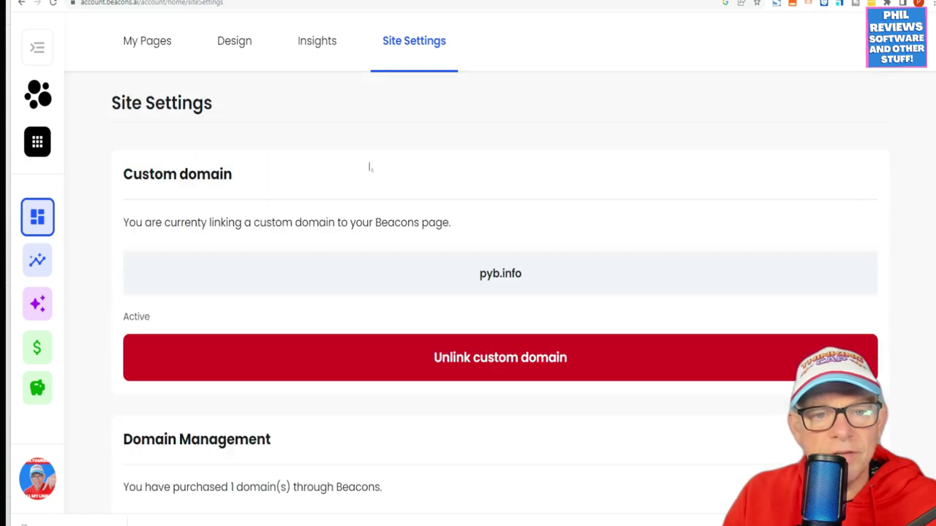
{"action": "left_click", "coordinate": [315, 57]}
Limit traffic insights to 30 DAYS and review the traffic sources.
{"action": "left_click", "coordinate": [314, 201]}
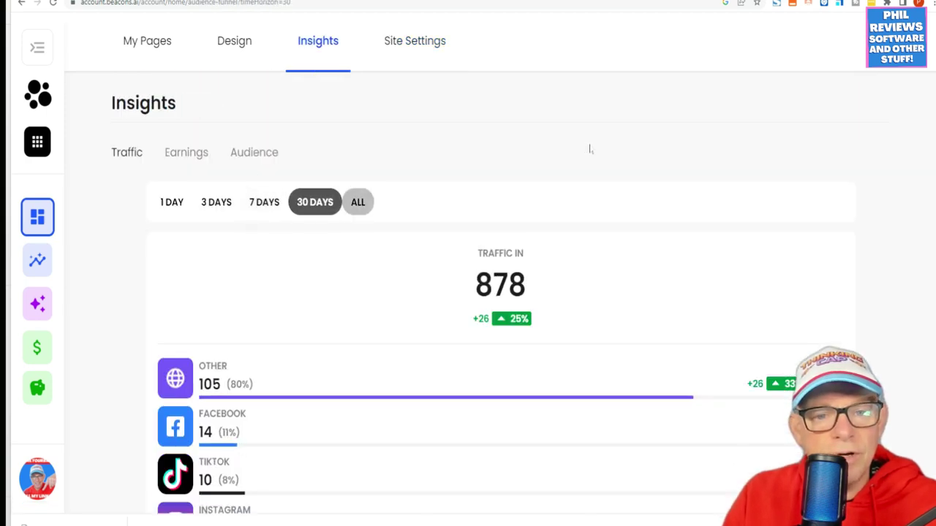
{"action": "scroll", "coordinate": [599, 139], "scroll_direction": "down", "scroll_amount": 2}
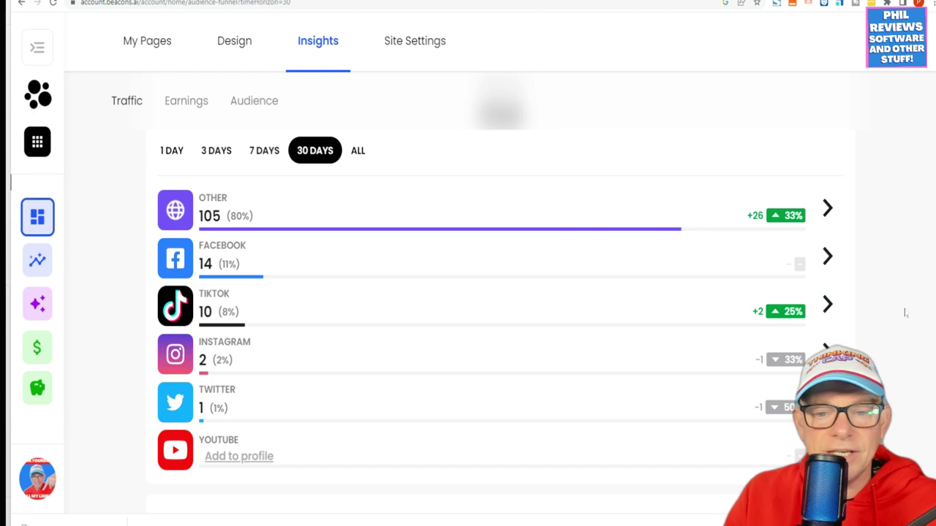
{"action": "scroll", "coordinate": [490, 216], "scroll_direction": "up", "scroll_amount": 2}
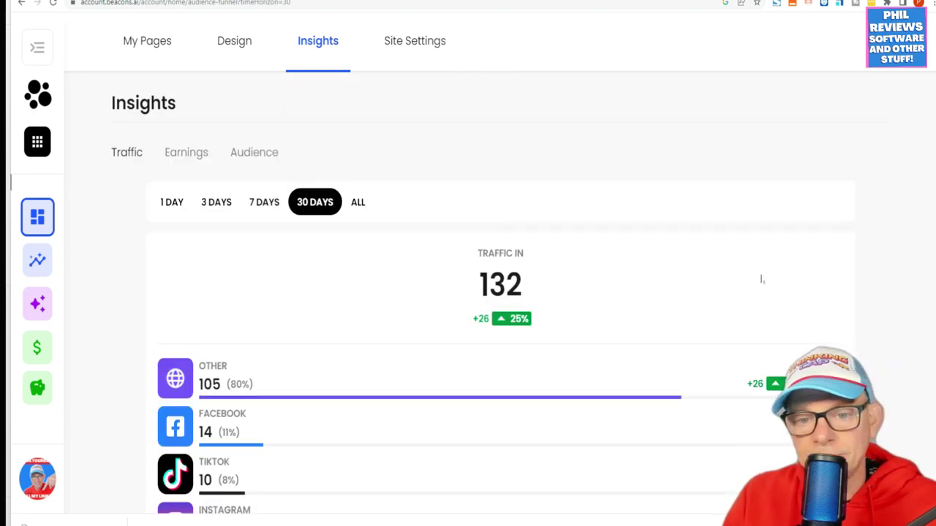
{"action": "scroll", "coordinate": [453, 293], "scroll_direction": "down", "scroll_amount": 4}
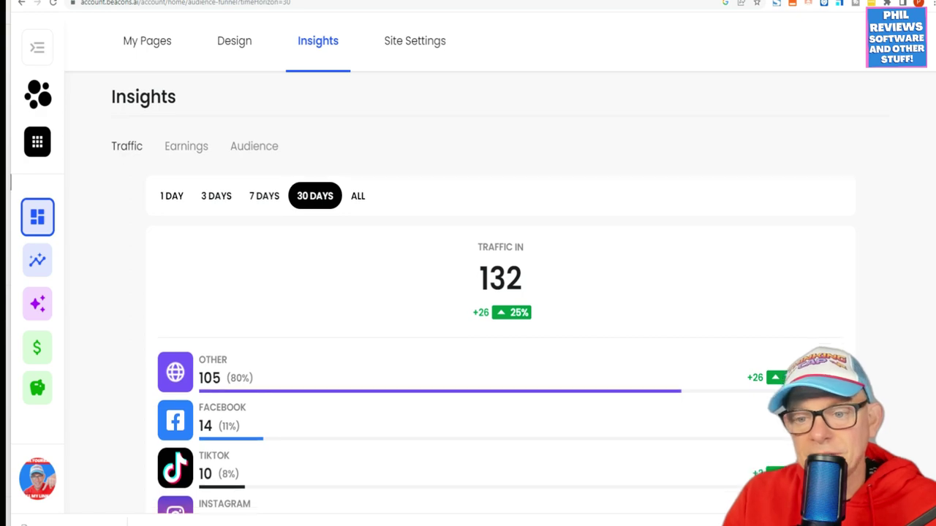
{"action": "scroll", "coordinate": [454, 293], "scroll_direction": "up", "scroll_amount": 3}
{"action": "scroll", "coordinate": [453, 293], "scroll_direction": "down", "scroll_amount": 2}
{"action": "scroll", "coordinate": [483, 293], "scroll_direction": "up", "scroll_amount": 2}
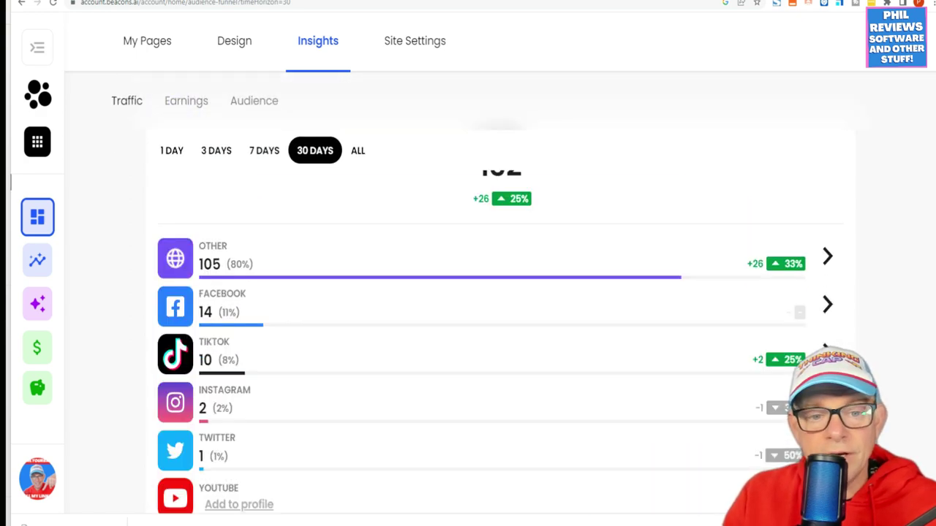
{"action": "scroll", "coordinate": [482, 292], "scroll_direction": "down", "scroll_amount": 1}
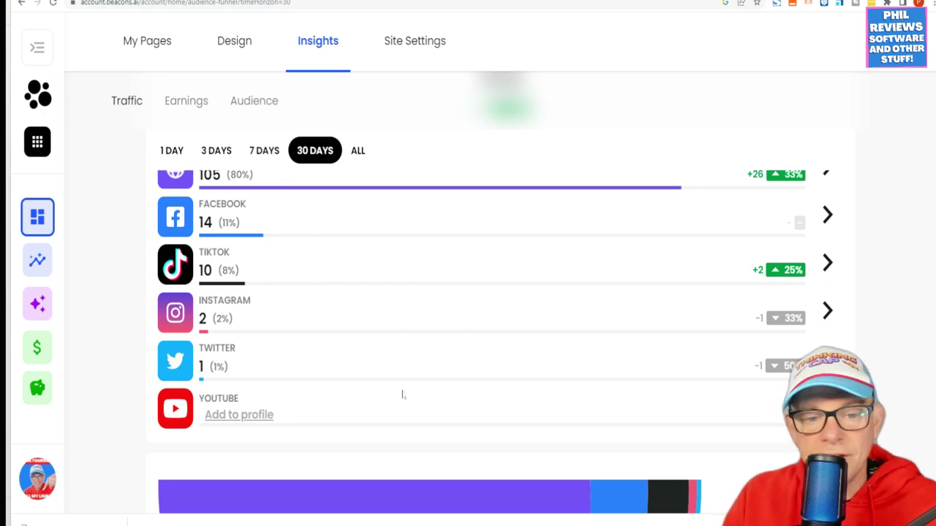
{"action": "scroll", "coordinate": [633, 391], "scroll_direction": "down", "scroll_amount": 2}
{"action": "scroll", "coordinate": [695, 395], "scroll_direction": "down", "scroll_amount": 8}
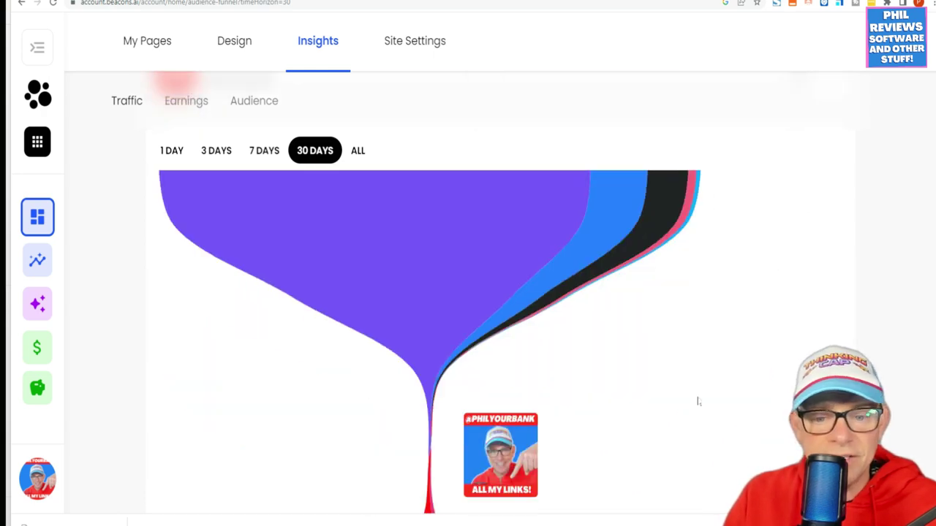
{"action": "scroll", "coordinate": [694, 397], "scroll_direction": "up", "scroll_amount": 6}
{"action": "scroll", "coordinate": [694, 397], "scroll_direction": "up", "scroll_amount": 3}
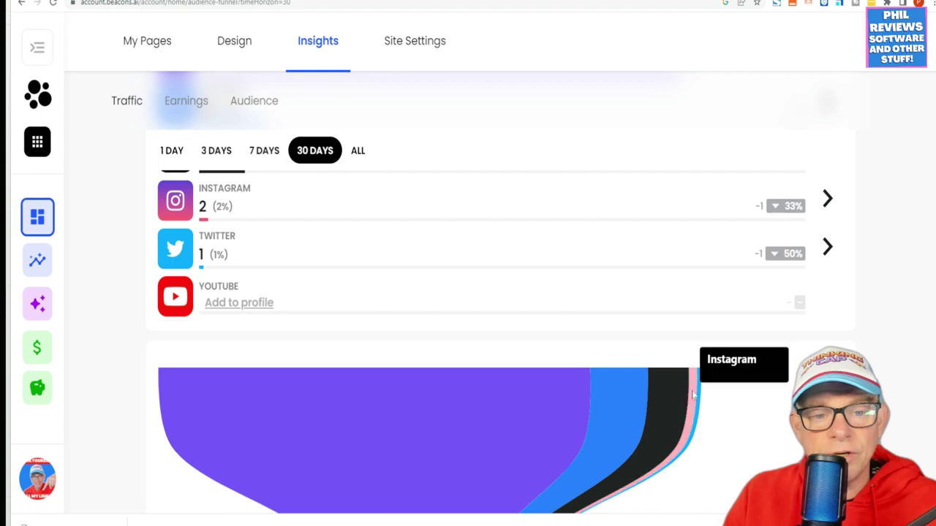
Scroll through the traffic funnel stats, then go back to My Pages.
{"action": "scroll", "coordinate": [689, 388], "scroll_direction": "down", "scroll_amount": 2}
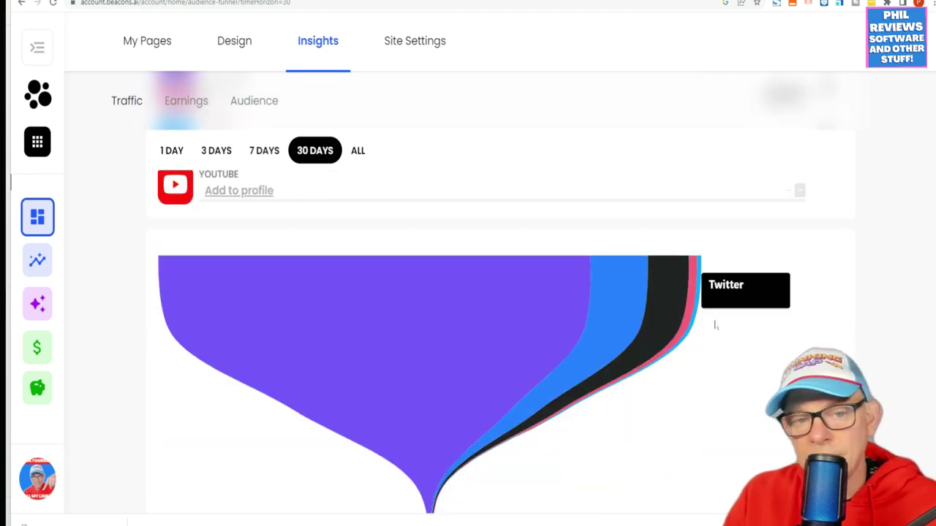
{"action": "scroll", "coordinate": [721, 347], "scroll_direction": "down", "scroll_amount": 6}
{"action": "scroll", "coordinate": [728, 343], "scroll_direction": "up", "scroll_amount": 2}
{"action": "scroll", "coordinate": [727, 341], "scroll_direction": "down", "scroll_amount": 5}
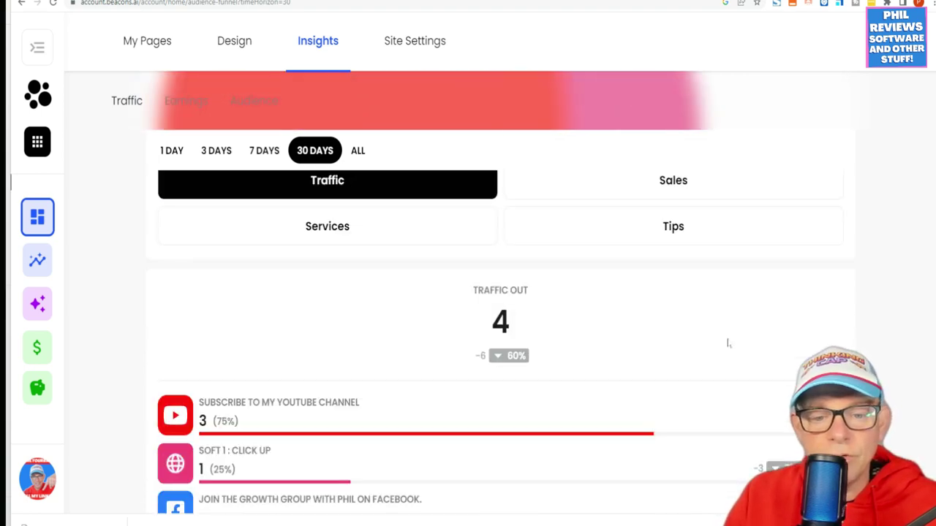
{"action": "scroll", "coordinate": [725, 341], "scroll_direction": "up", "scroll_amount": 4}
{"action": "scroll", "coordinate": [721, 339], "scroll_direction": "down", "scroll_amount": 3}
{"action": "scroll", "coordinate": [719, 339], "scroll_direction": "up", "scroll_amount": 4}
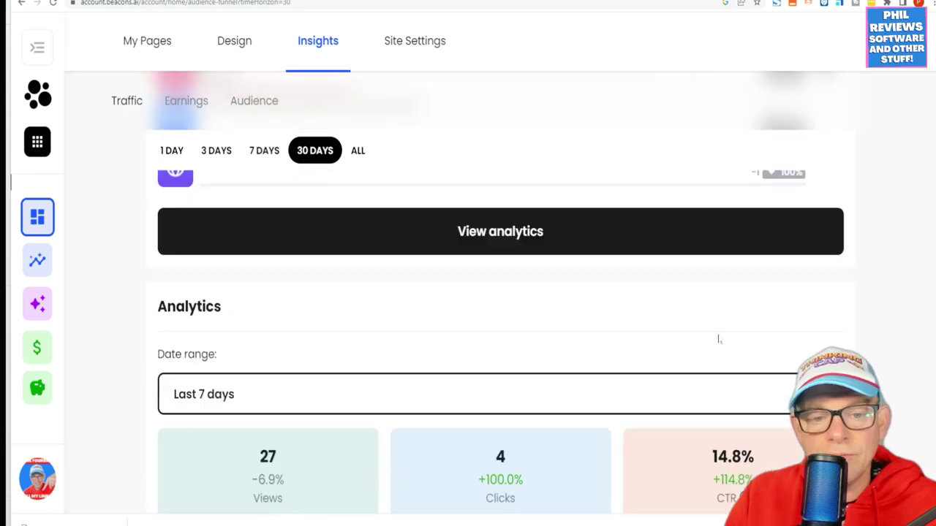
{"action": "scroll", "coordinate": [719, 338], "scroll_direction": "down", "scroll_amount": 5}
{"action": "scroll", "coordinate": [719, 339], "scroll_direction": "down", "scroll_amount": 1}
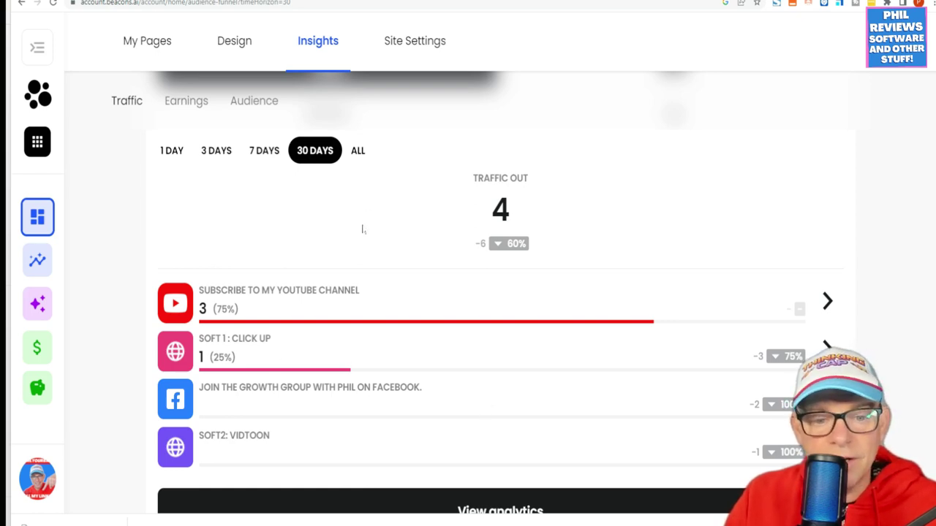
{"action": "scroll", "coordinate": [364, 227], "scroll_direction": "down", "scroll_amount": 10}
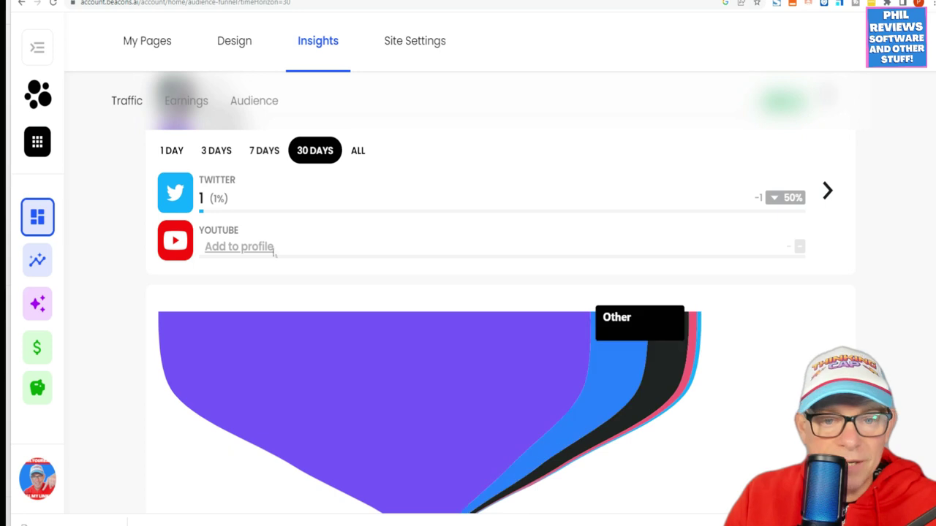
{"action": "scroll", "coordinate": [541, 240], "scroll_direction": "up", "scroll_amount": 2}
{"action": "scroll", "coordinate": [543, 244], "scroll_direction": "up", "scroll_amount": 4}
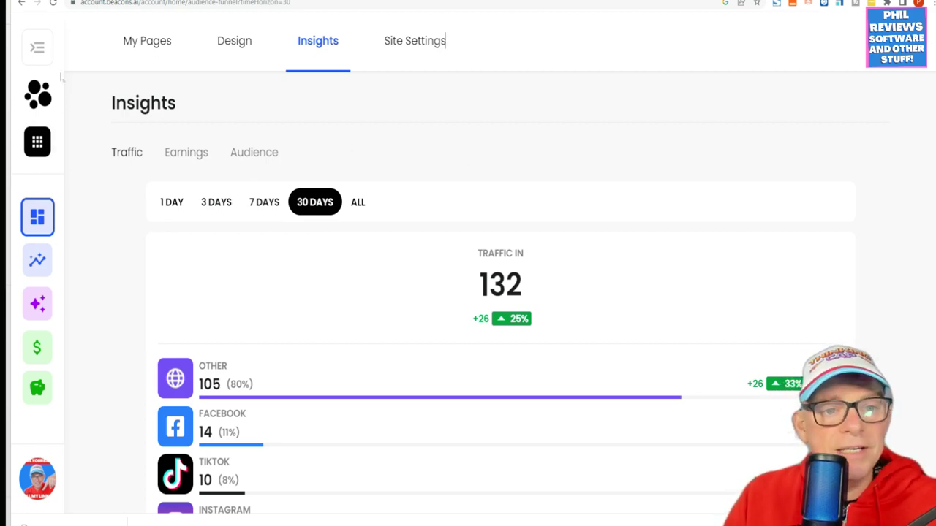
{"action": "left_click", "coordinate": [152, 42]}
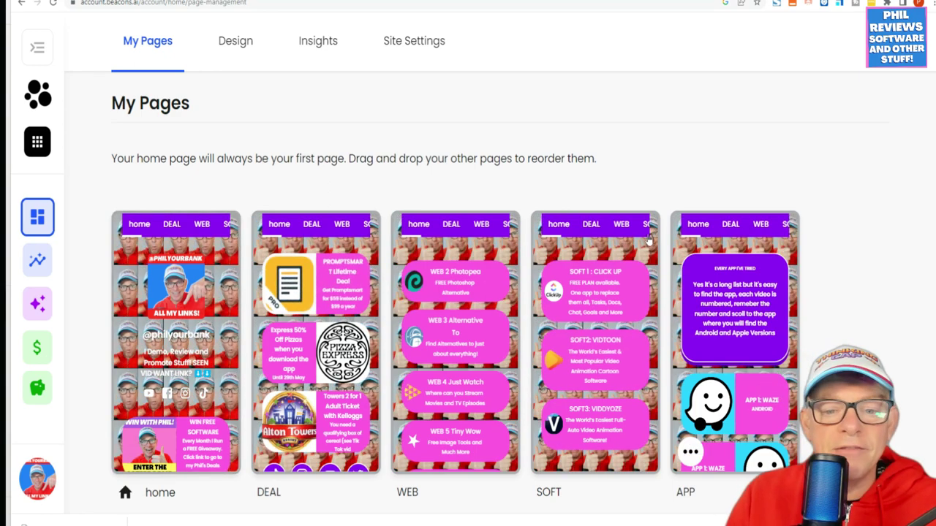
Review the home, DEAL, WEB, SOFT and APP page cards, then open the community Announcements feed.
{"action": "scroll", "coordinate": [731, 293], "scroll_direction": "down", "scroll_amount": 1}
{"action": "mouse_move", "coordinate": [749, 316]}
{"action": "scroll", "coordinate": [750, 316], "scroll_direction": "up", "scroll_amount": 1}
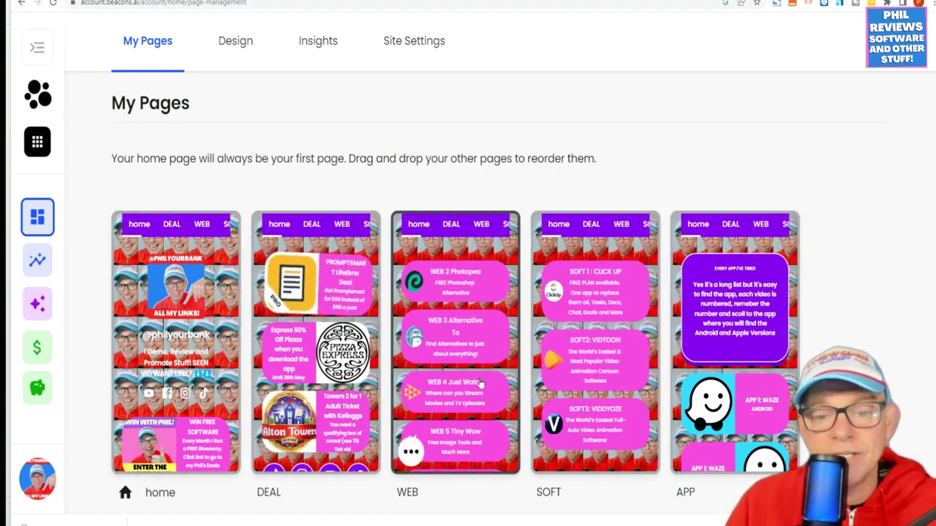
{"action": "scroll", "coordinate": [468, 337], "scroll_direction": "down", "scroll_amount": 1}
{"action": "scroll", "coordinate": [570, 351], "scroll_direction": "up", "scroll_amount": 1}
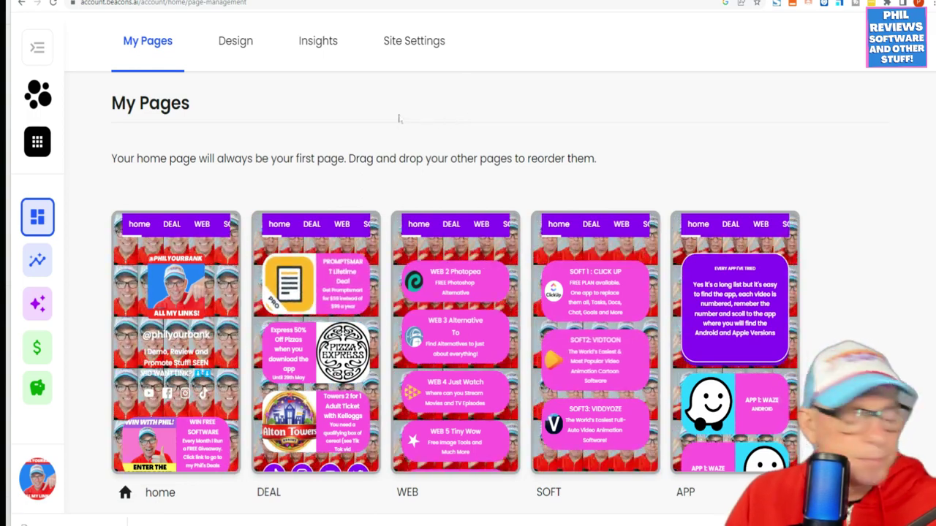
{"action": "left_click", "coordinate": [473, 157]}
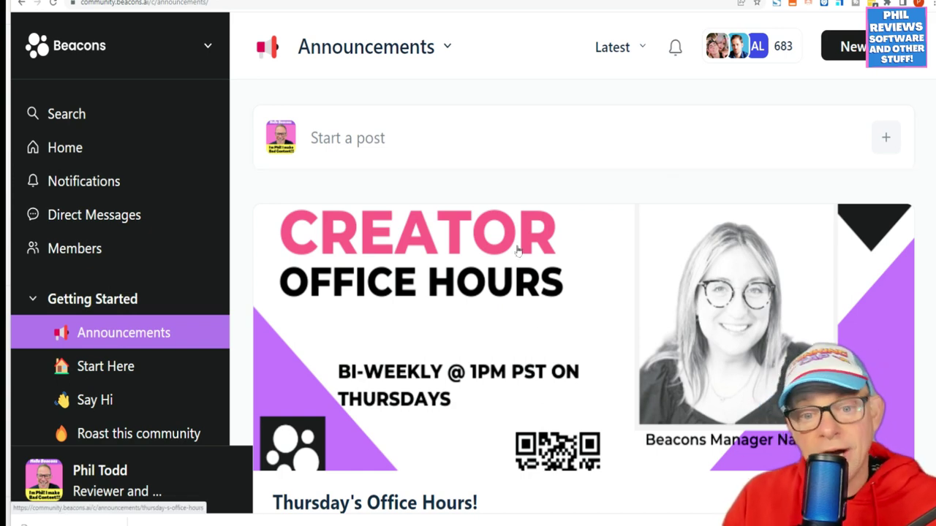
{"action": "scroll", "coordinate": [515, 262], "scroll_direction": "down", "scroll_amount": 2}
{"action": "scroll", "coordinate": [514, 261], "scroll_direction": "down", "scroll_amount": 1}
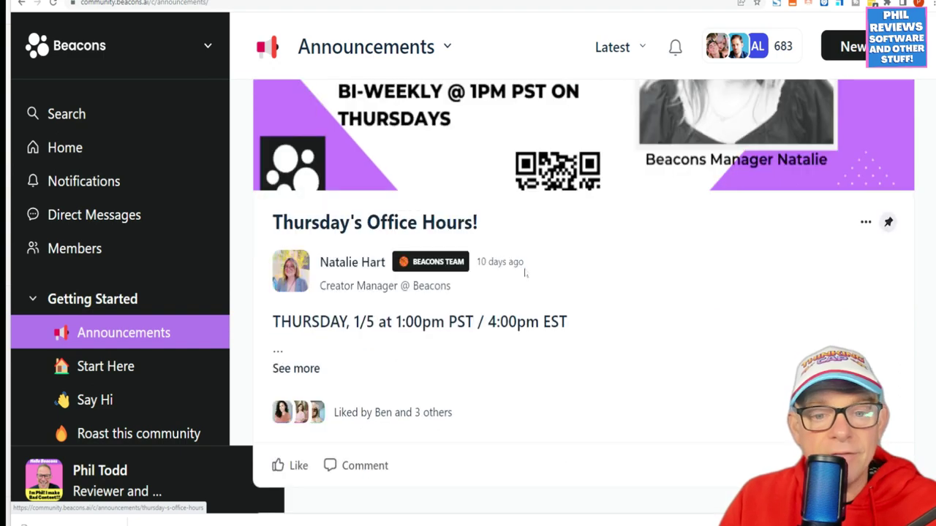
{"action": "scroll", "coordinate": [571, 339], "scroll_direction": "down", "scroll_amount": 4}
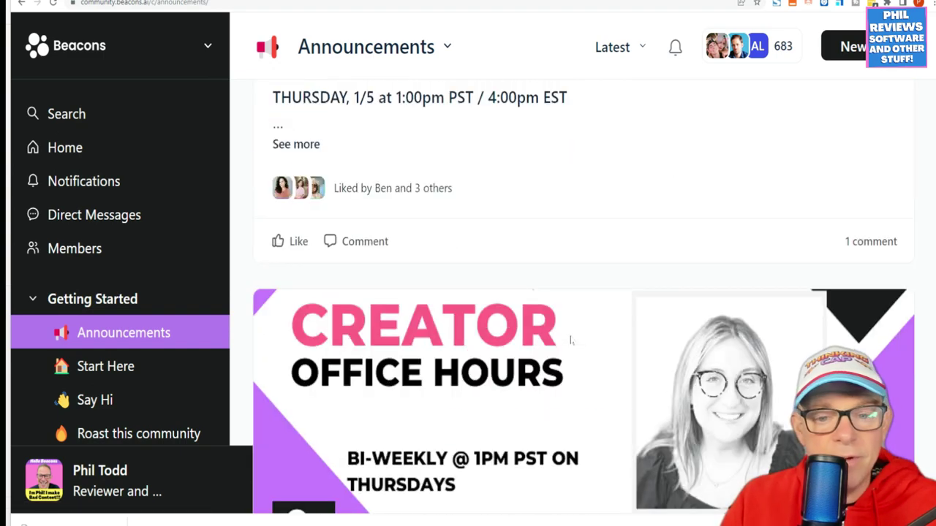
{"action": "scroll", "coordinate": [571, 341], "scroll_direction": "up", "scroll_amount": 10}
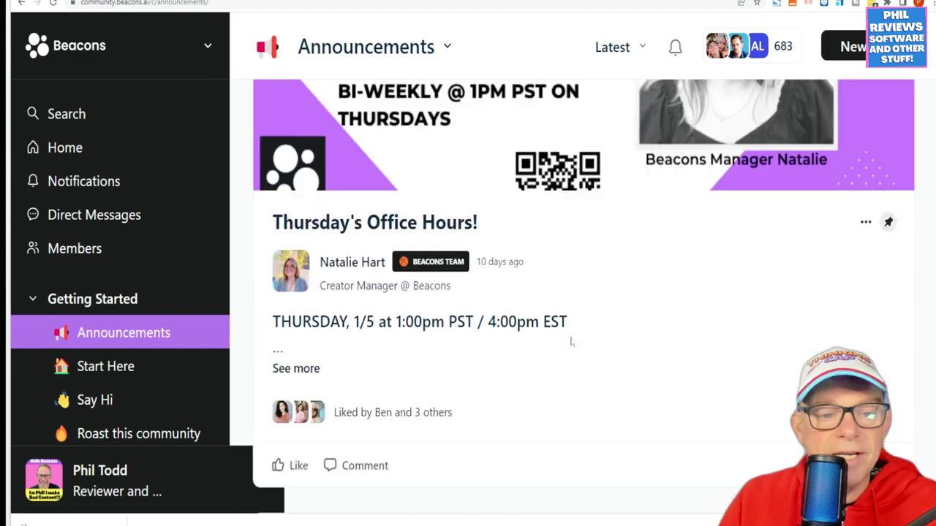